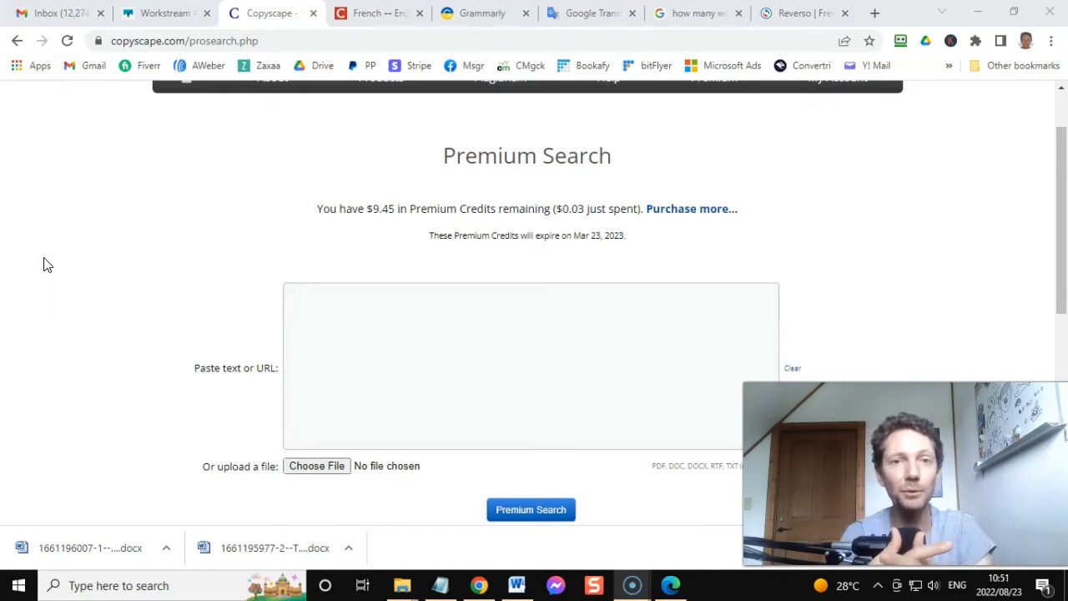
left_click(78, 264)
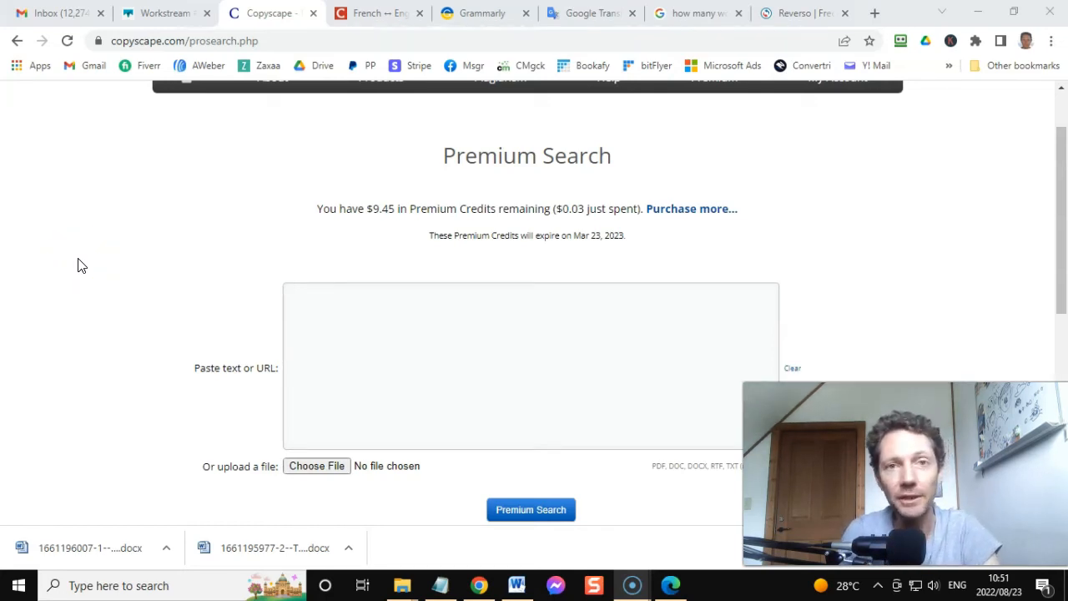
left_click(103, 265)
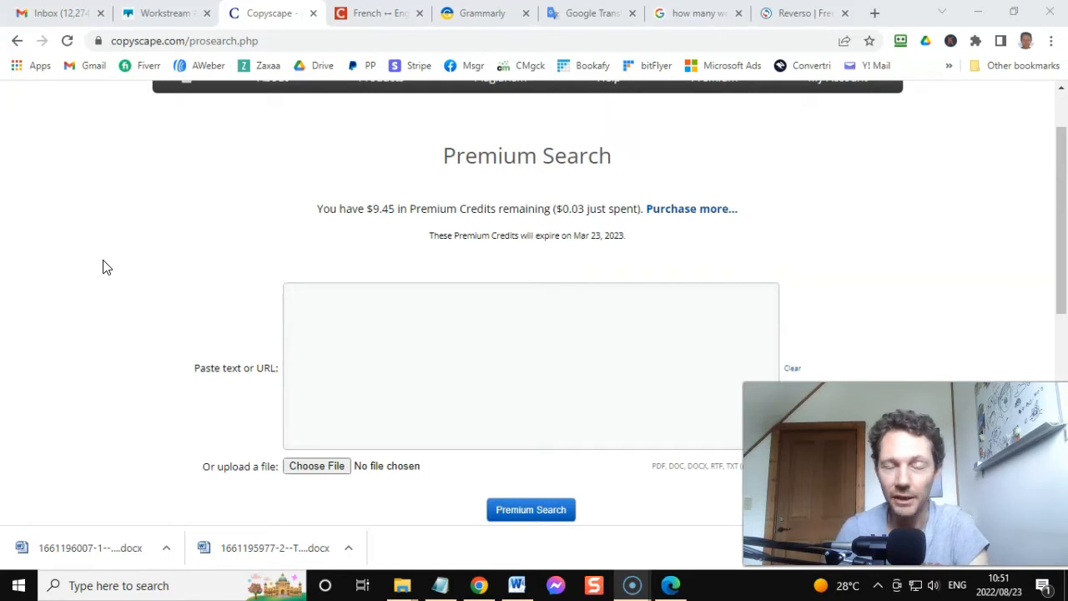
Copy the title and introductory paragraphs of the freelancing article from Notepad and replace the text of the Grammarly document with them
mouse_move(448, 589)
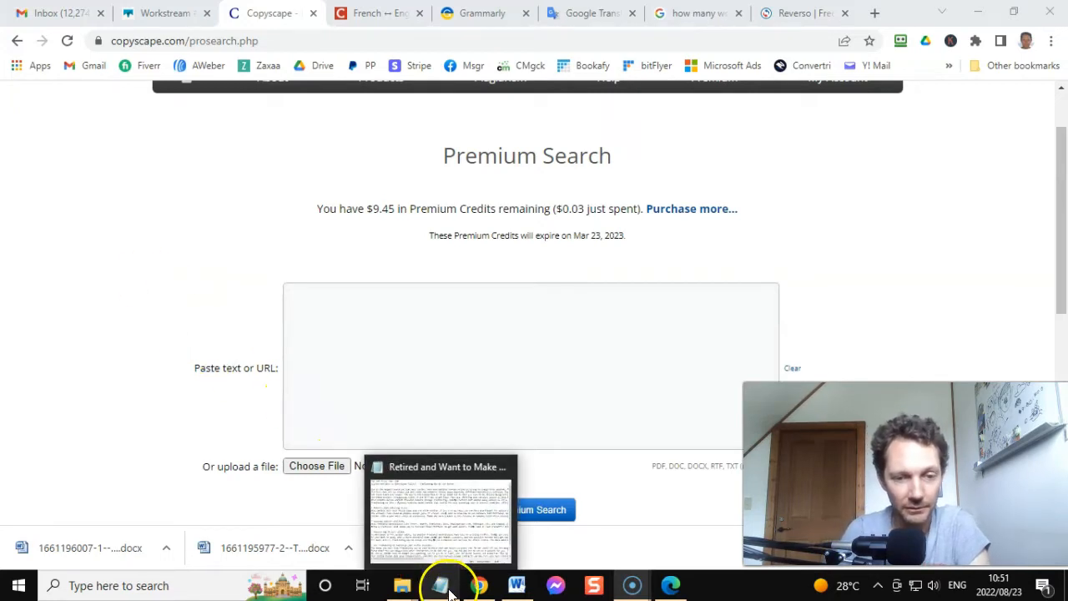
left_click(454, 555)
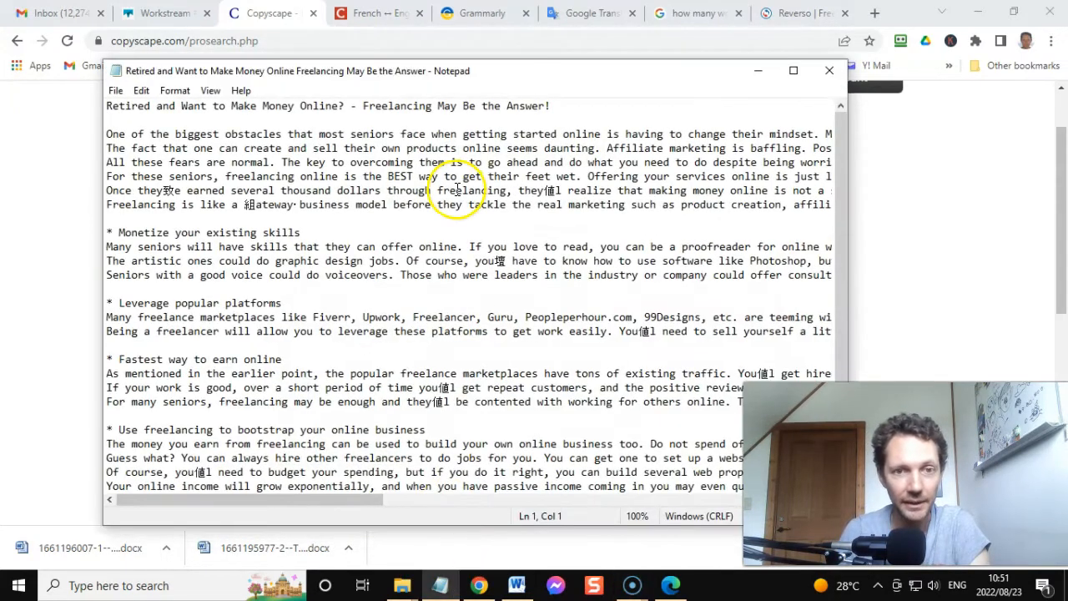
left_click_drag(106, 125, 518, 204)
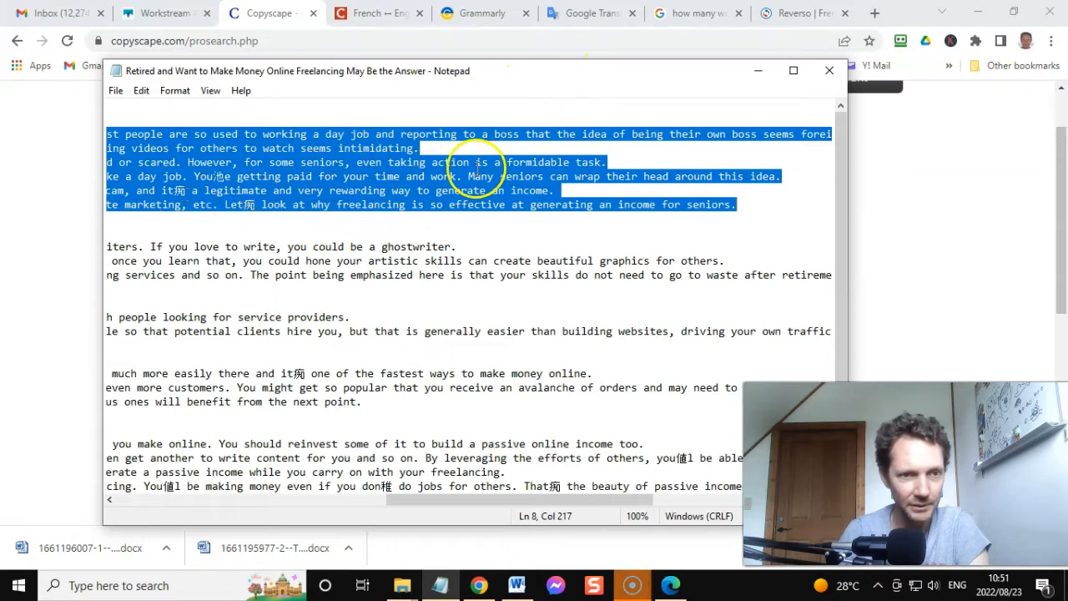
left_click(465, 12)
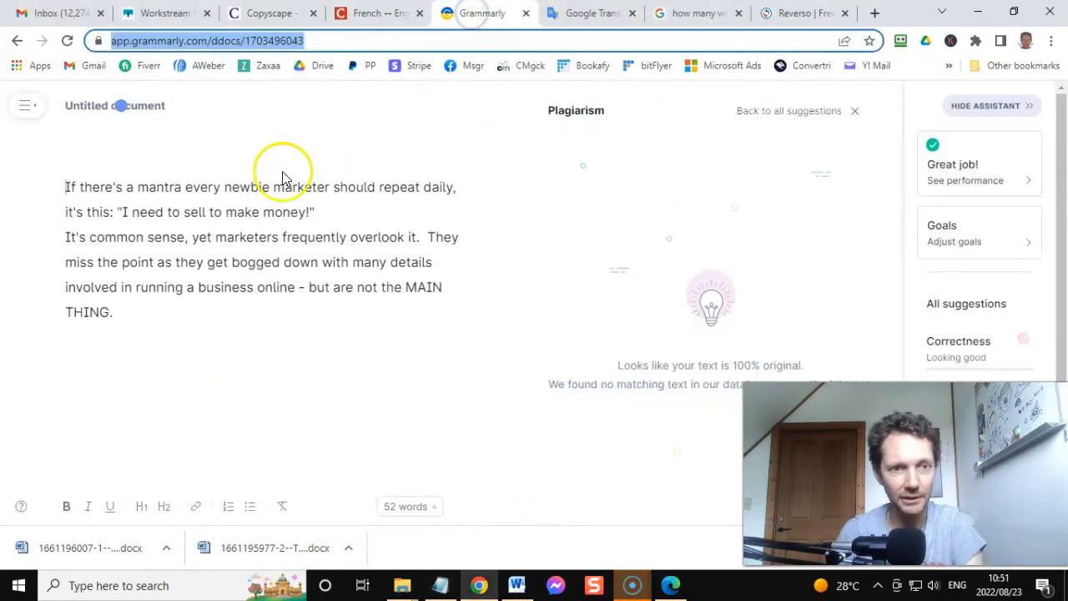
left_click_drag(66, 187, 160, 322)
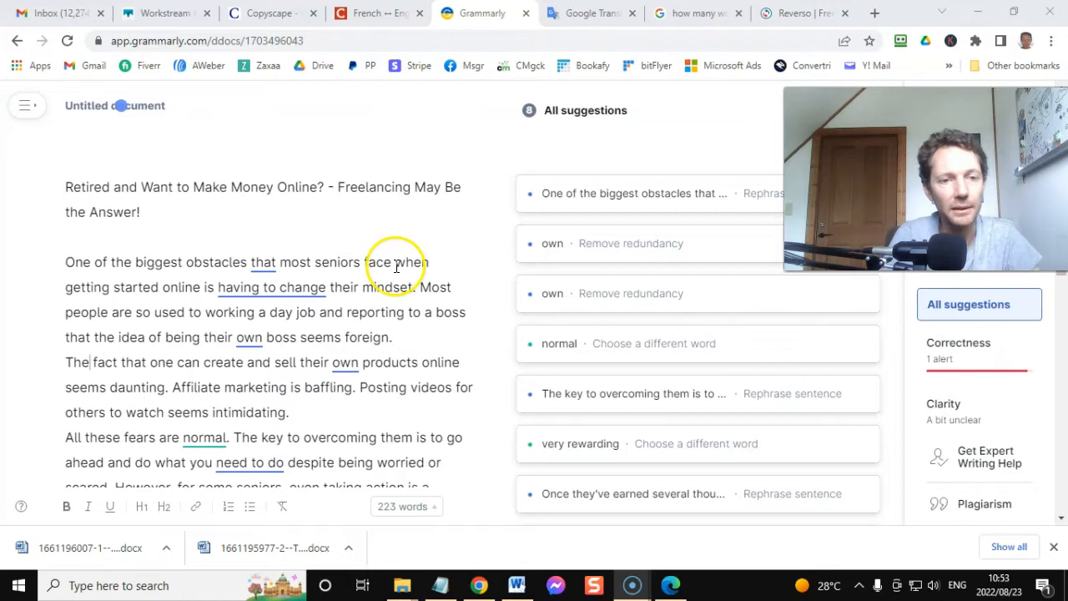
Copy the full article text from Grammarly, paste it into Copyscape's text field and run a Premium Search
scroll(338, 271, "down", 2)
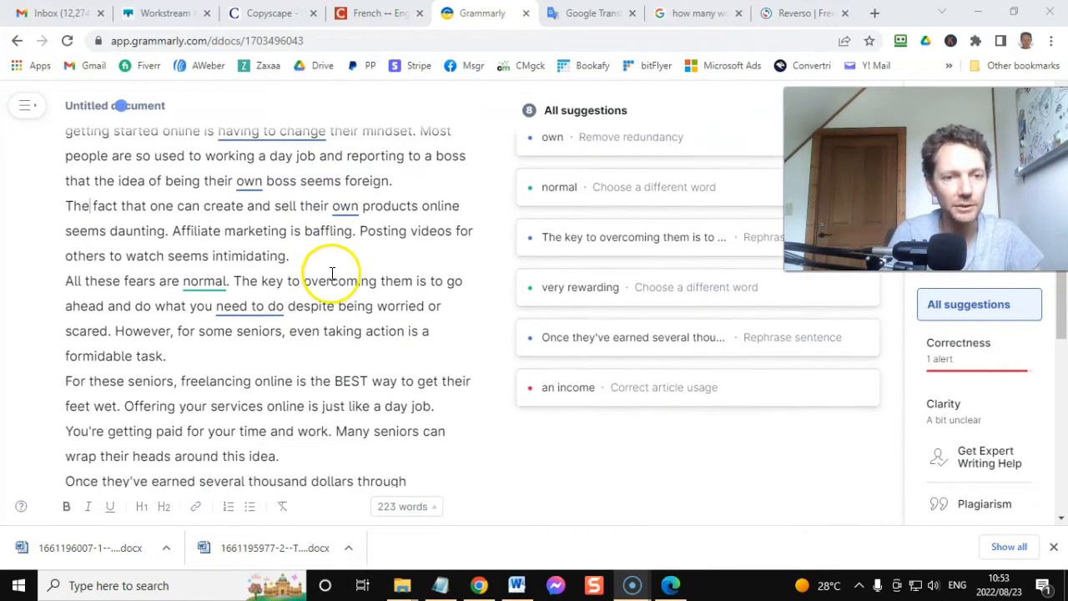
scroll(326, 239, "down", 1)
scroll(325, 242, "down", 3)
scroll(312, 245, "up", 3)
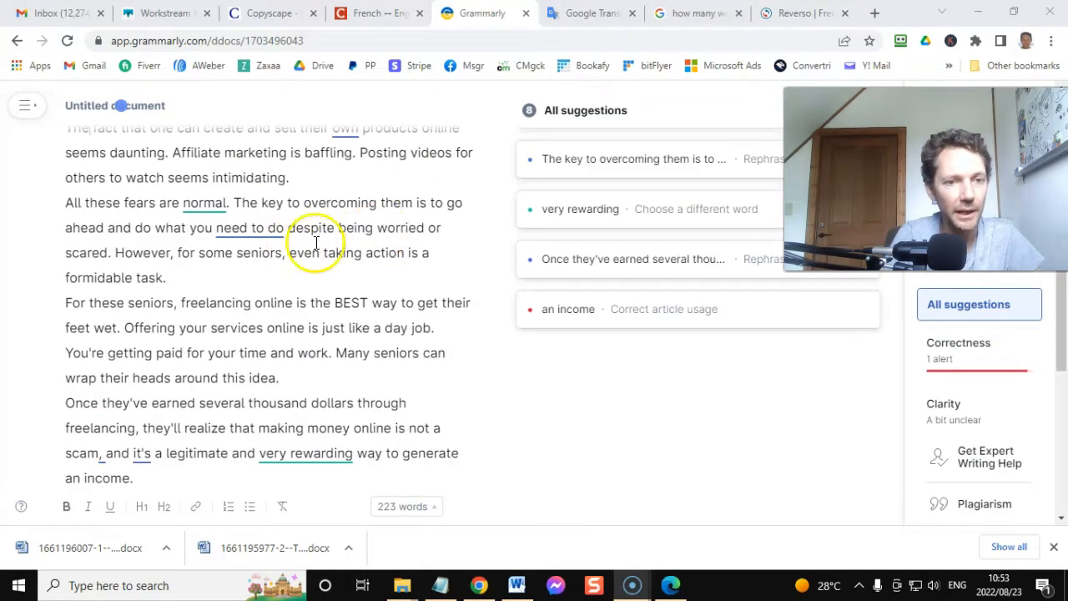
scroll(318, 232, "down", 2)
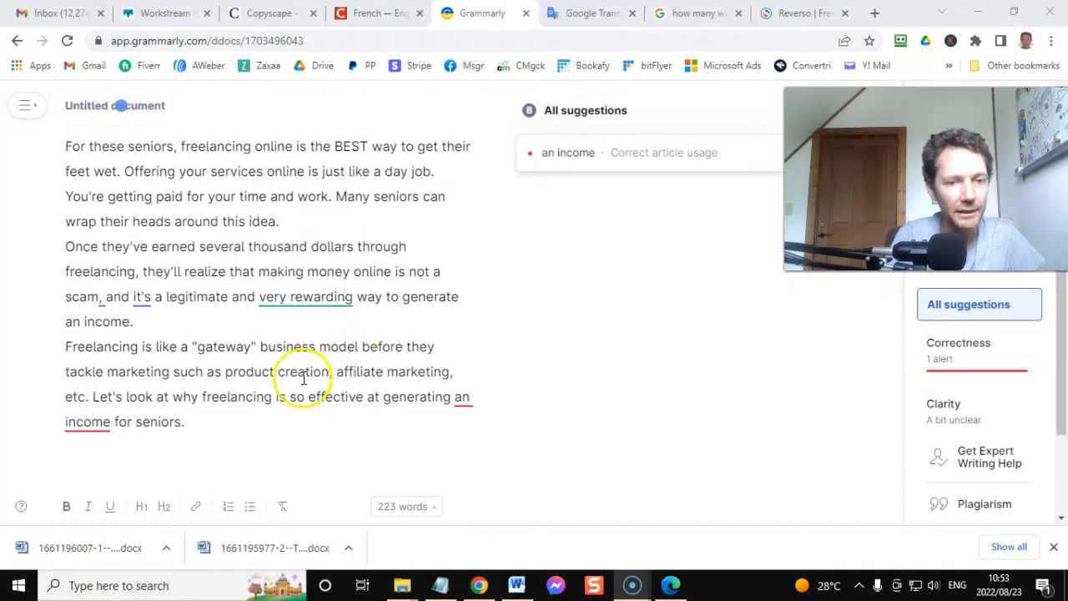
left_click_drag(170, 436, 66, 187)
left_click(274, 12)
left_click(406, 322)
key("ctrl+v")
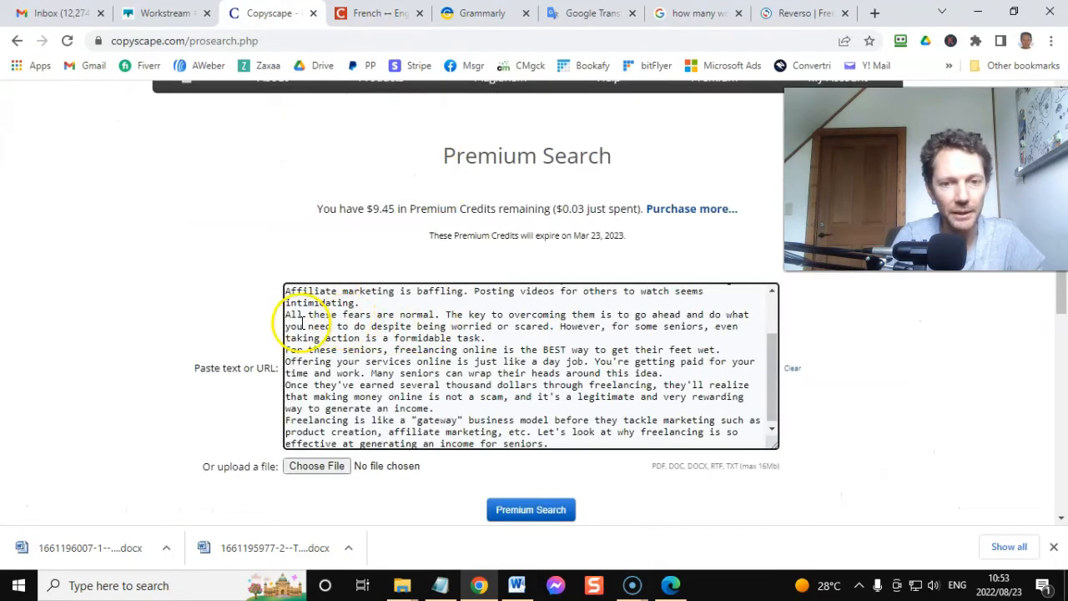
left_click(532, 509)
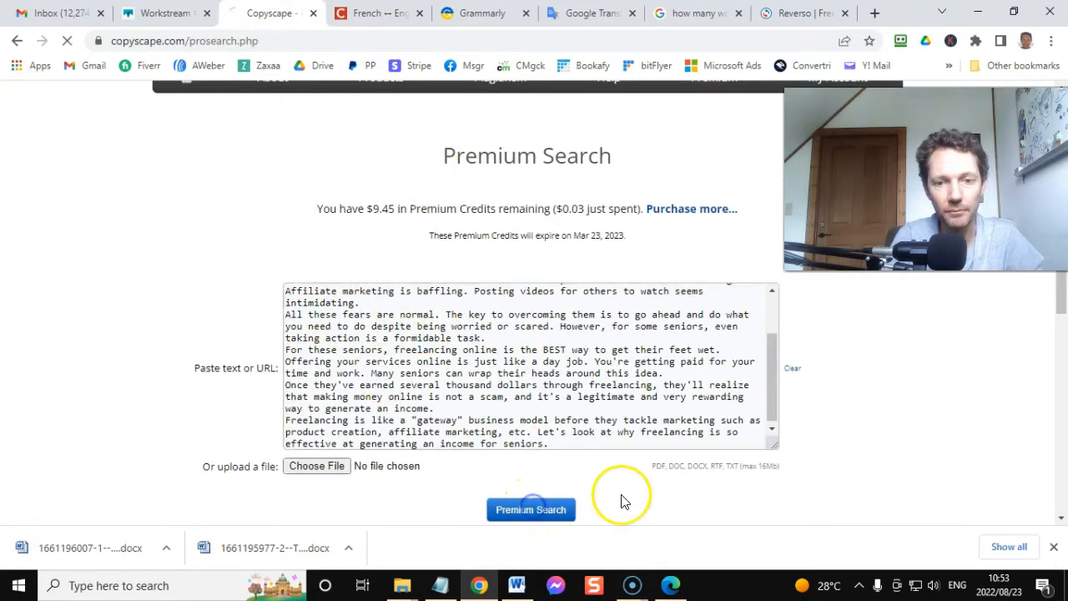
Review the Copyscape results summary and the matching pages listed for the pasted article
scroll(131, 291, "down", 2)
scroll(147, 252, "down", 3)
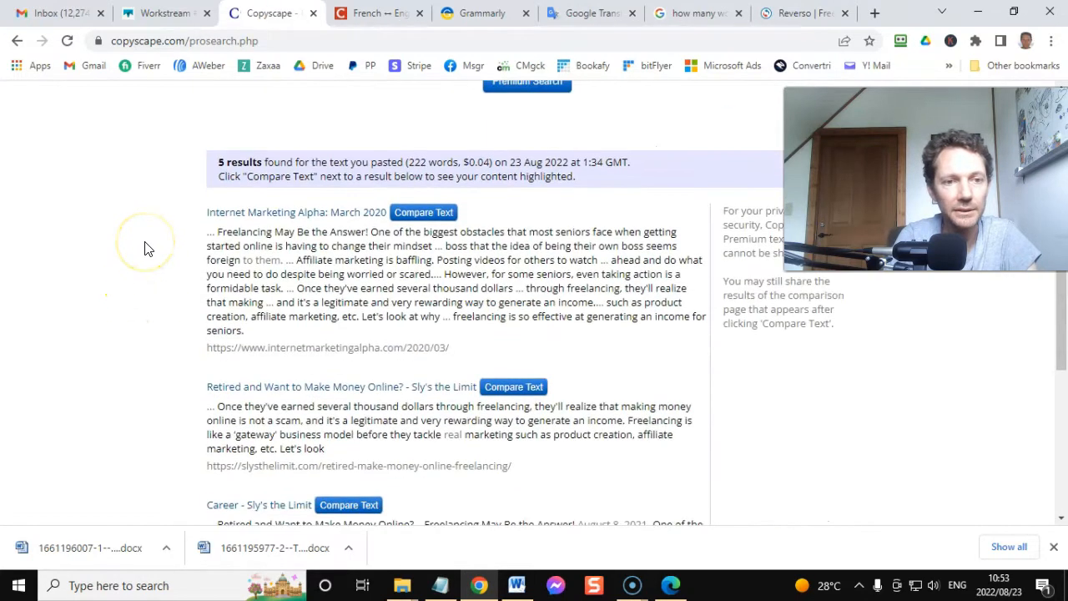
scroll(145, 248, "up", 2)
left_click_drag(218, 319, 253, 319)
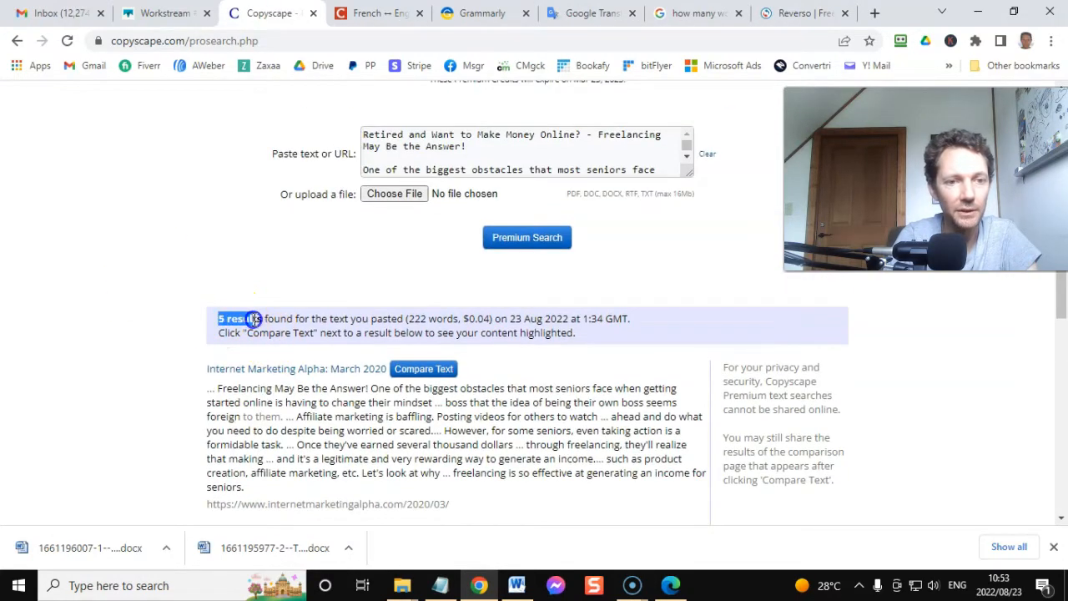
left_click(402, 325)
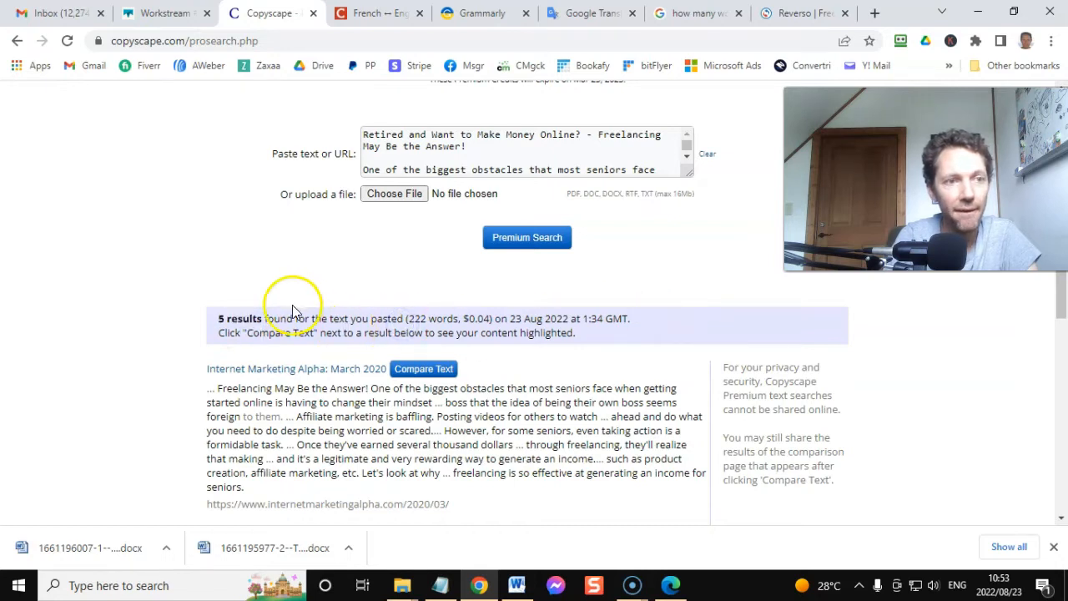
scroll(248, 262, "up", 1)
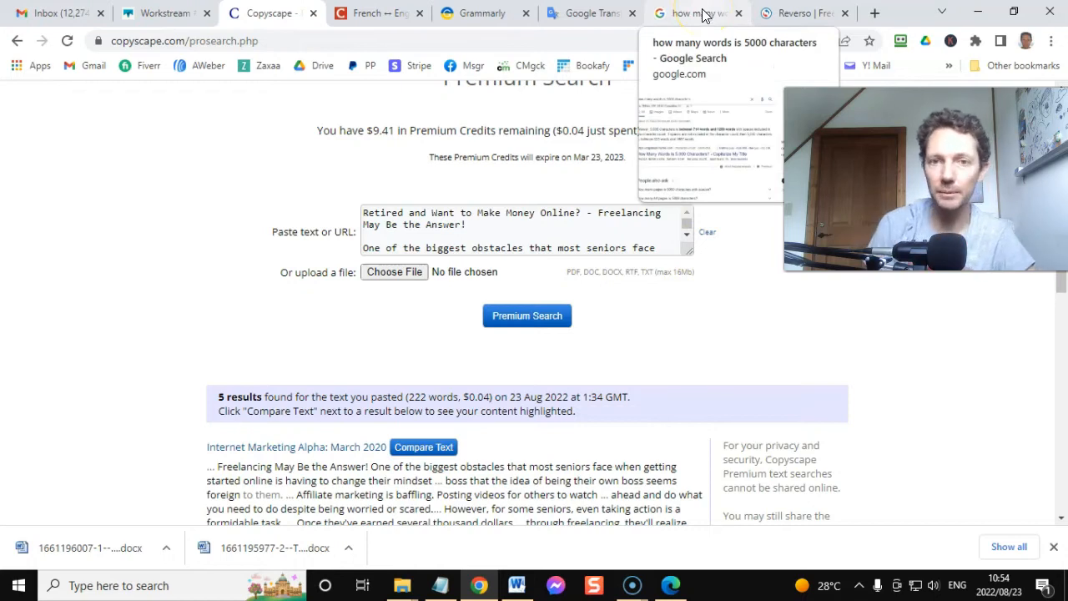
left_click(869, 334)
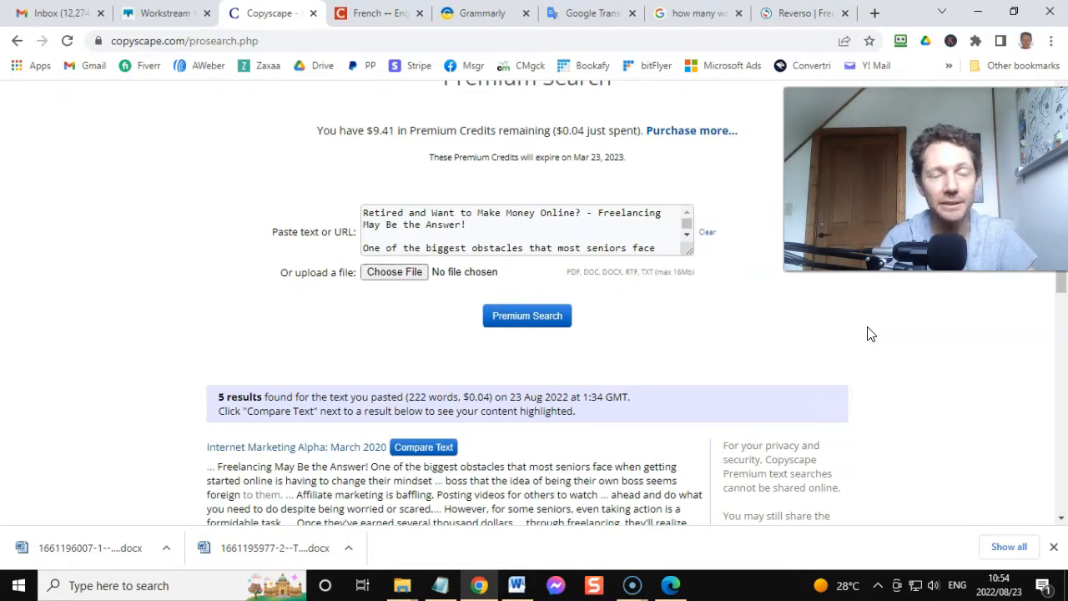
left_click(883, 332)
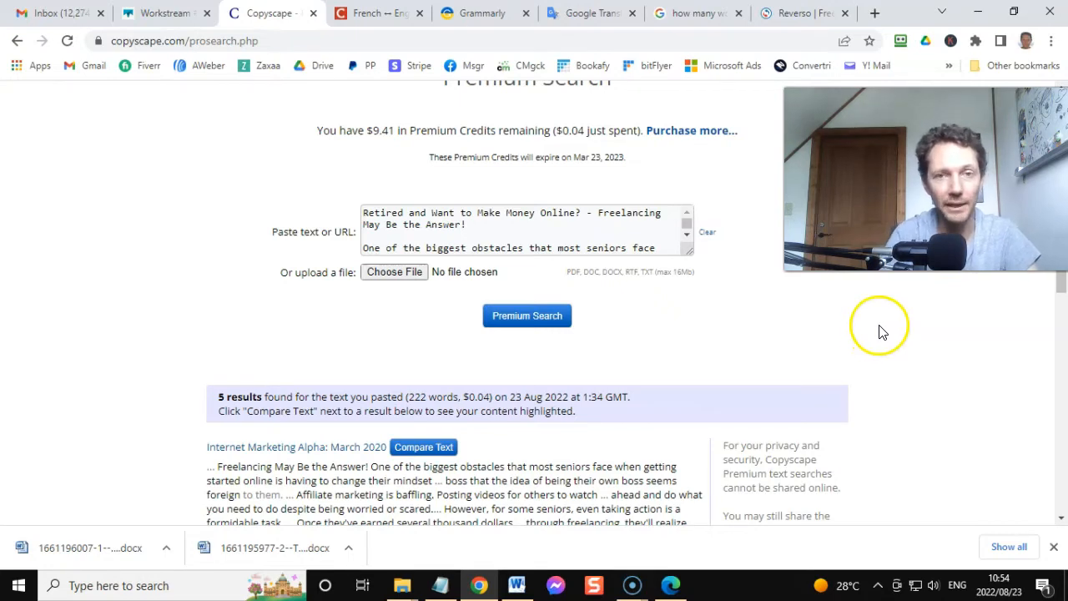
left_click(877, 309)
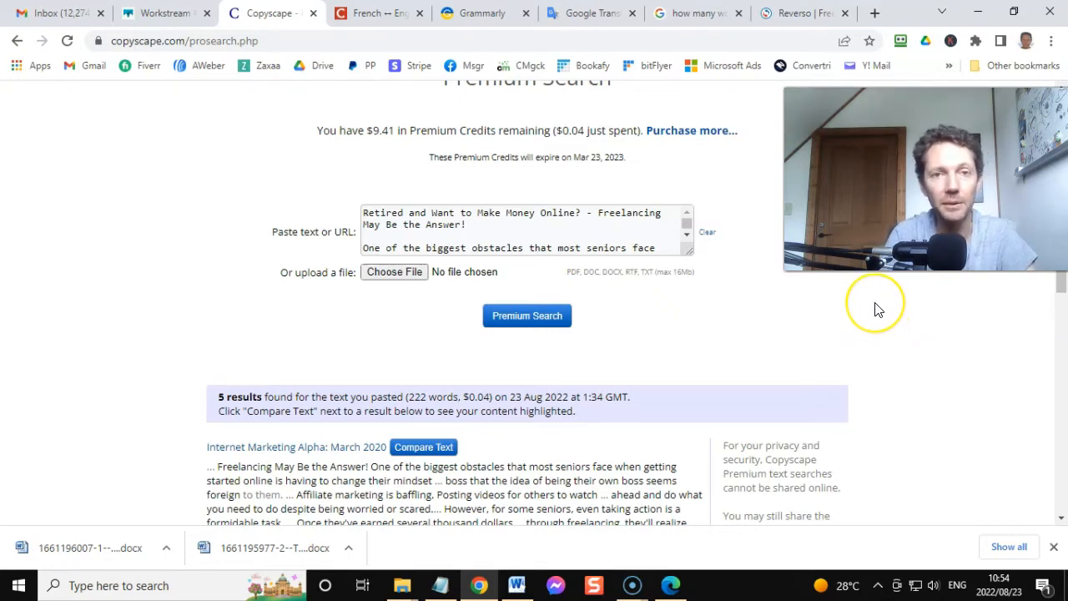
Switch to Google Translate, paste the copied English article as the source text and check its character count
key("ctrl+Tab")
key("ctrl+Tab")
key("ctrl+Tab")
left_click(278, 293)
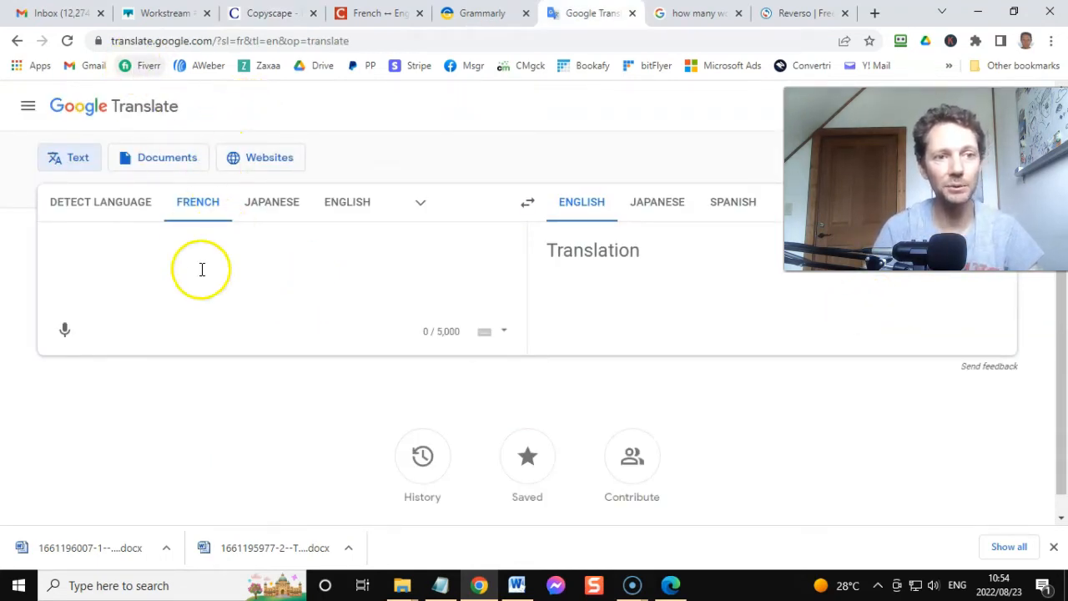
left_click(442, 332)
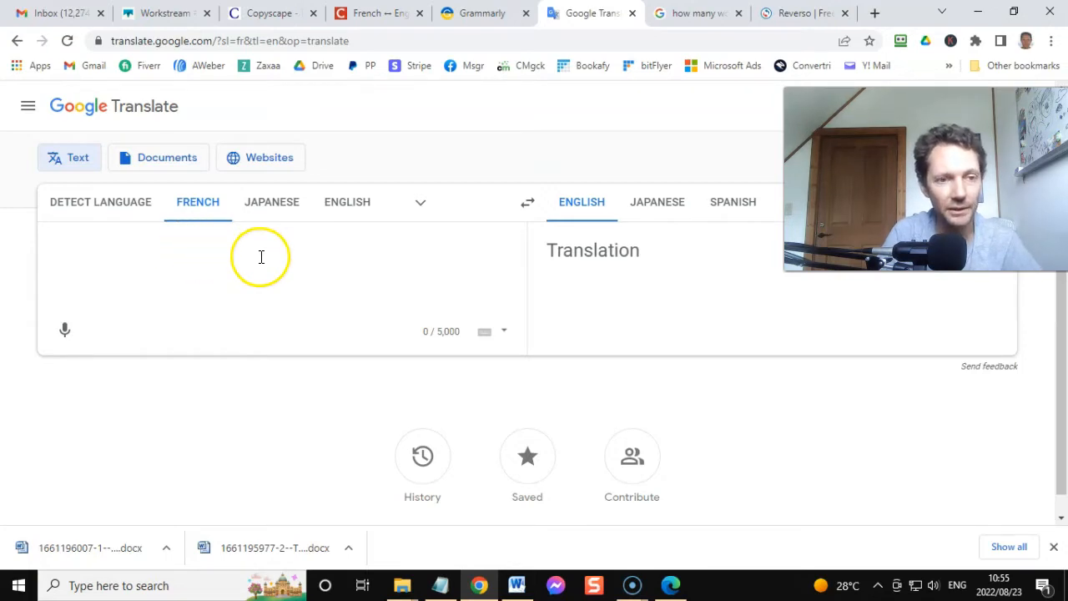
key("ctrl+v")
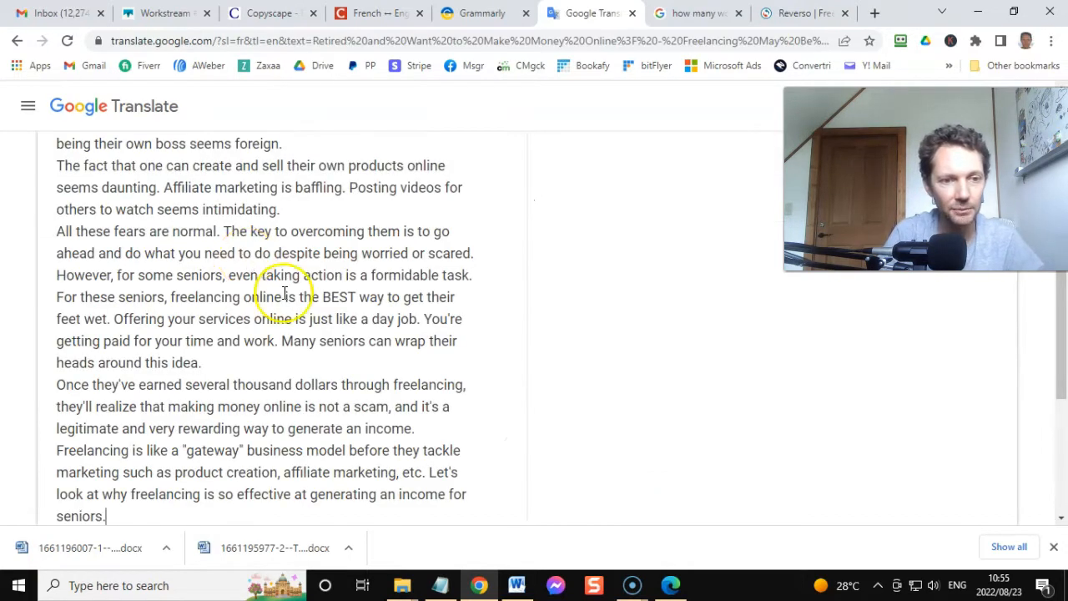
scroll(338, 294, "down", 3)
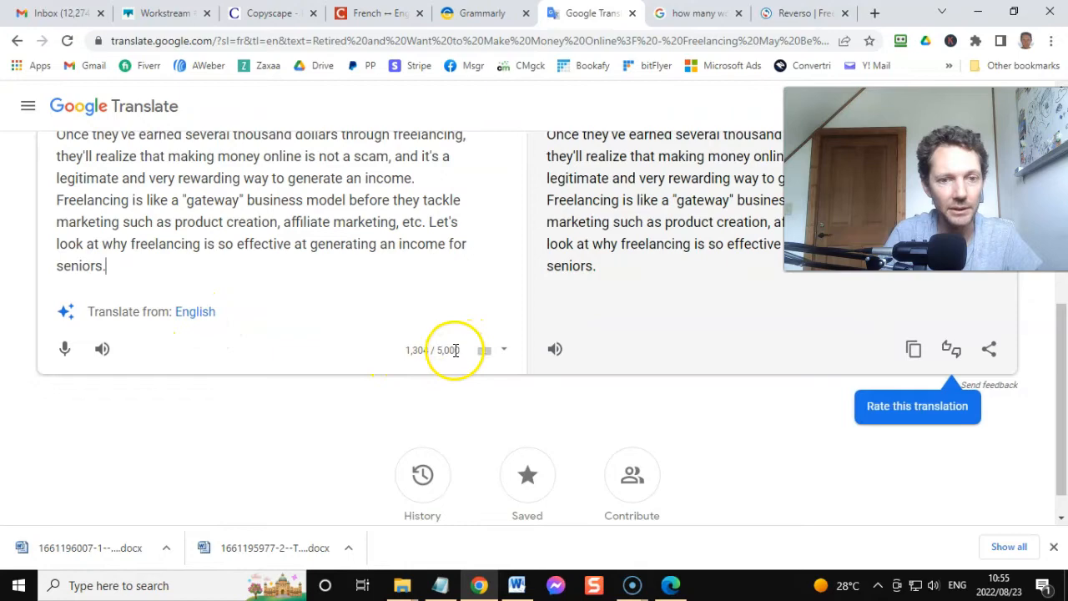
scroll(465, 351, "up", 10)
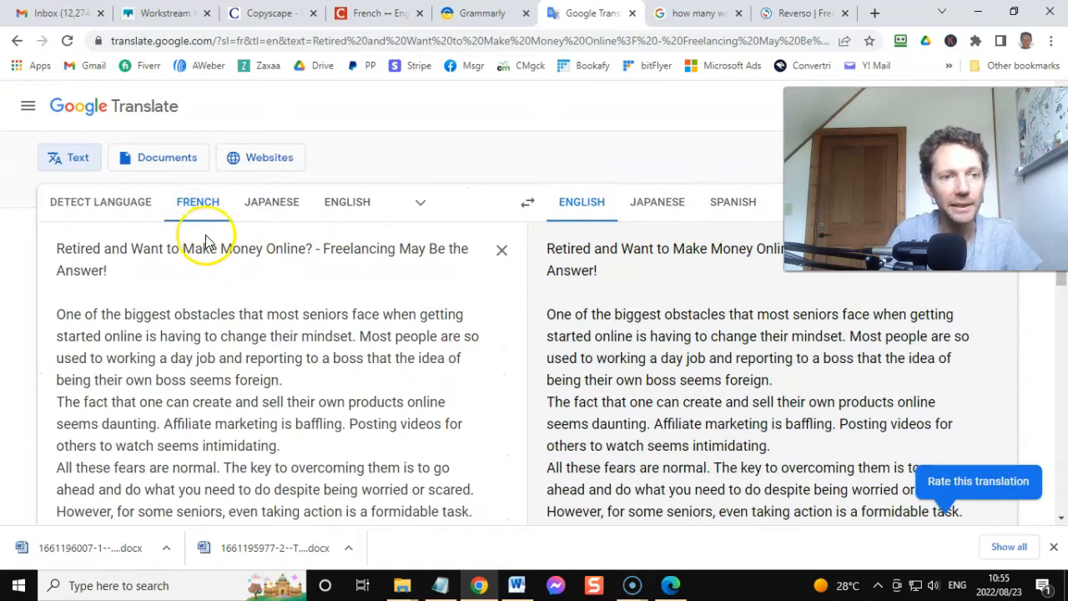
Set the source language to English and the target language to Japanese
left_click(345, 203)
scroll(363, 286, "up", 5)
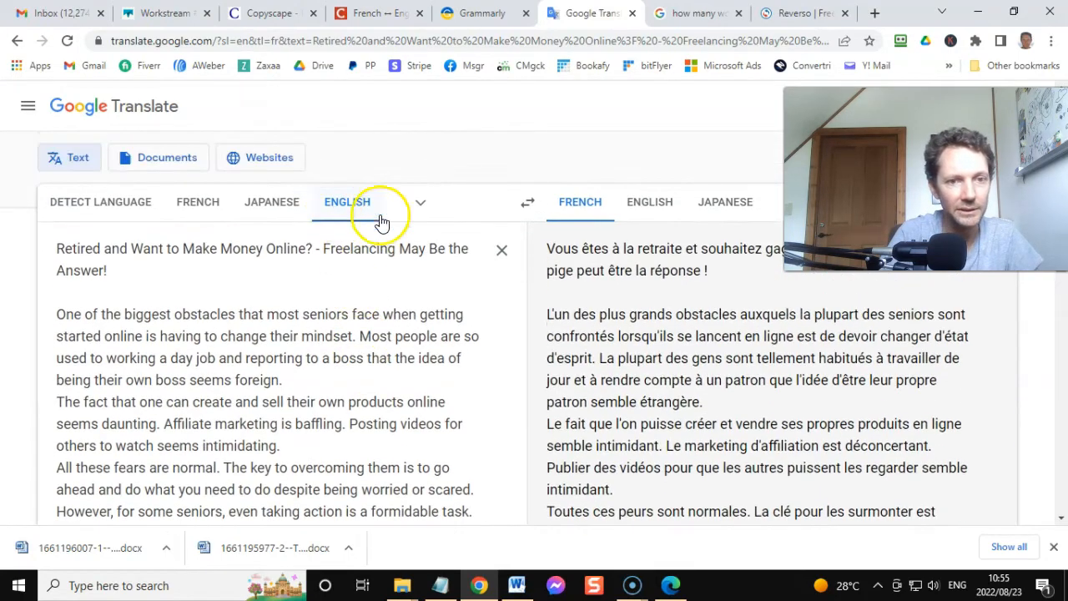
left_click_drag(575, 224, 636, 239)
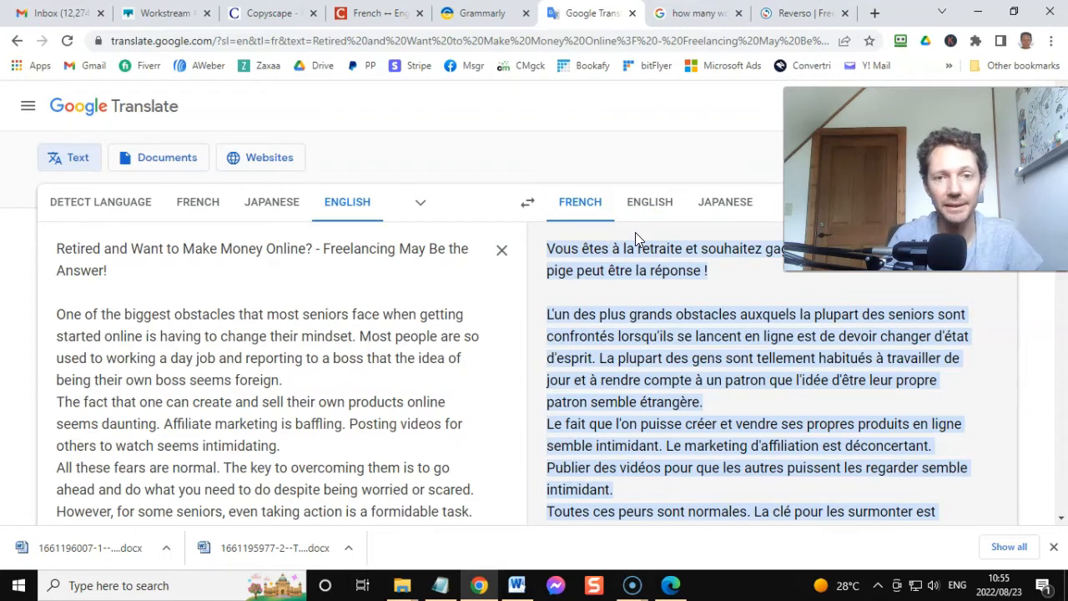
left_click(690, 209)
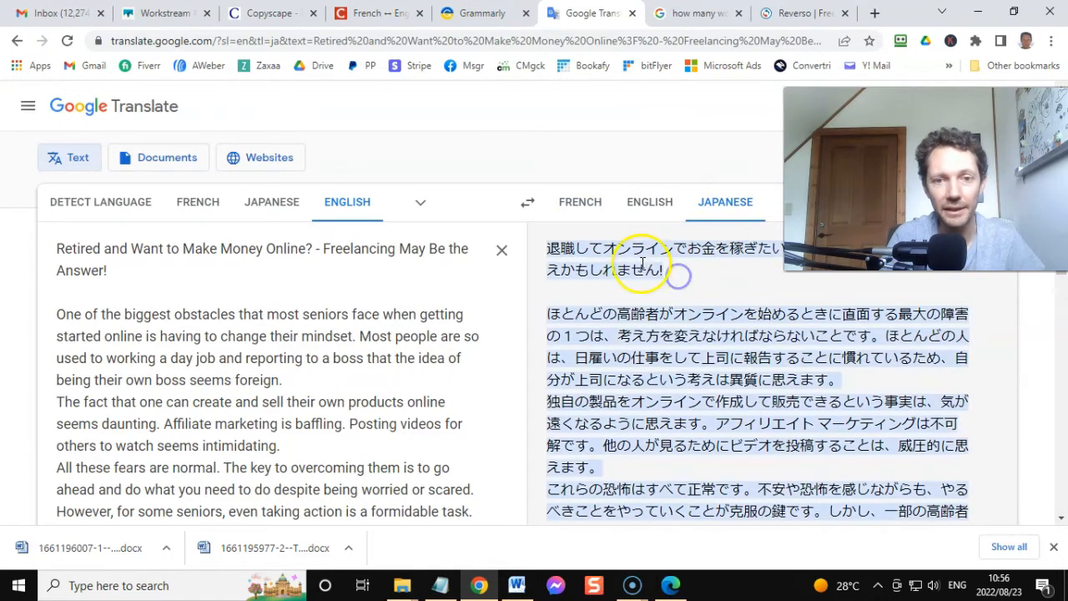
Copy the complete Japanese translation of the article
key("ctrl+a")
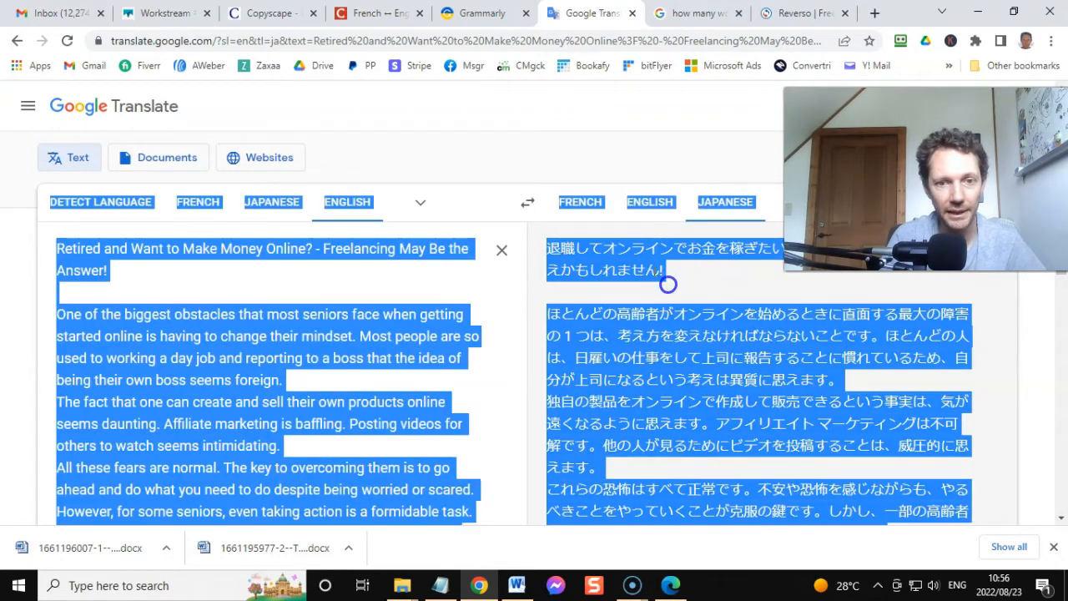
left_click(596, 259)
scroll(740, 298, "down", 6)
scroll(834, 369, "up", 1)
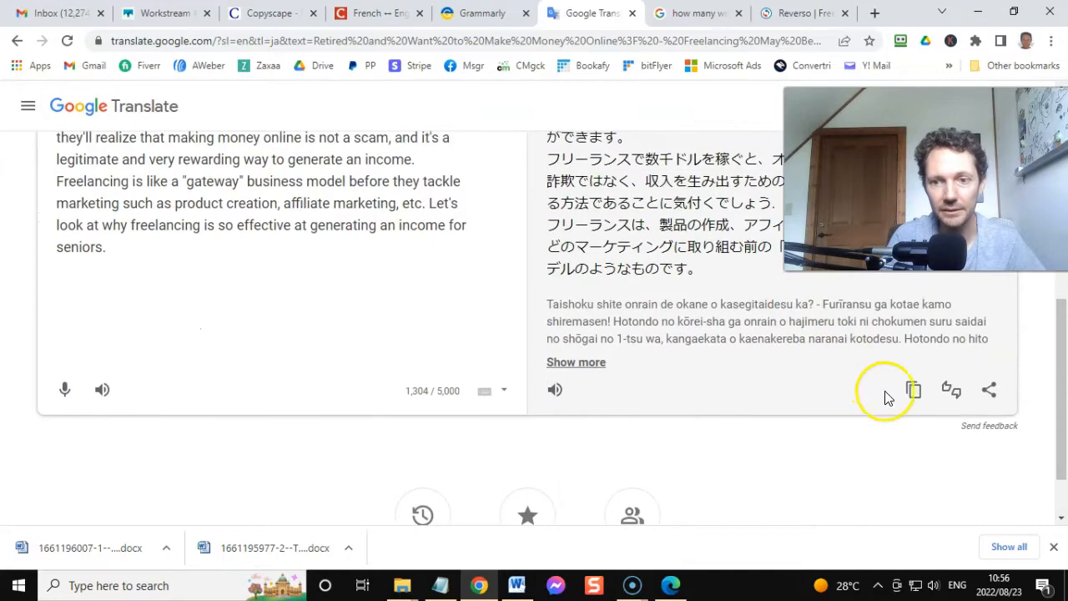
left_click(914, 389)
Replace all of the English source text with the copied Japanese translation
scroll(227, 282, "up", 4)
left_click(132, 241)
scroll(204, 241, "up", 3)
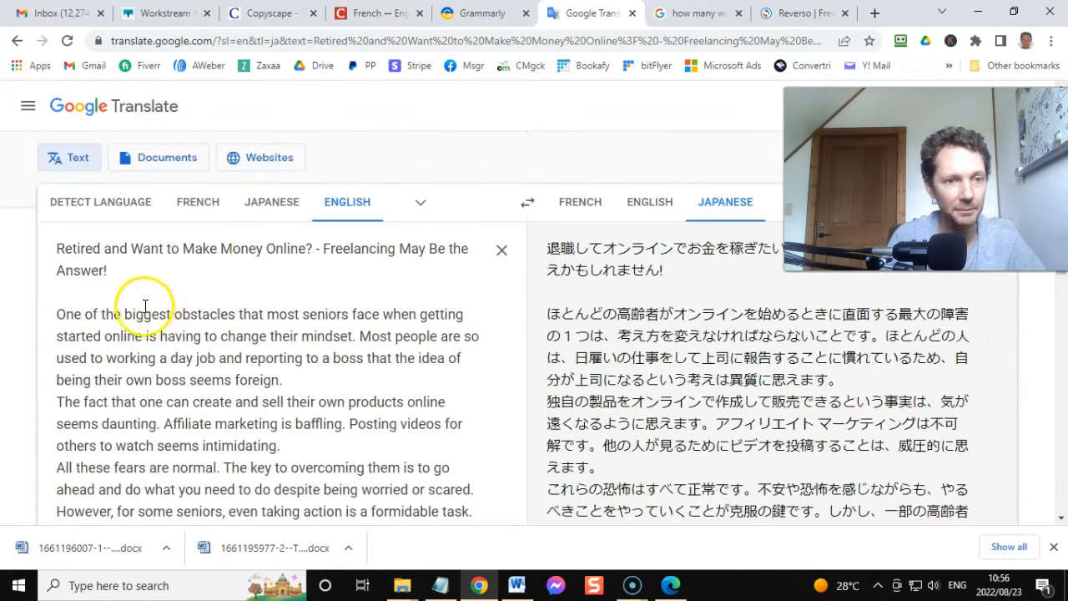
key("ctrl+a")
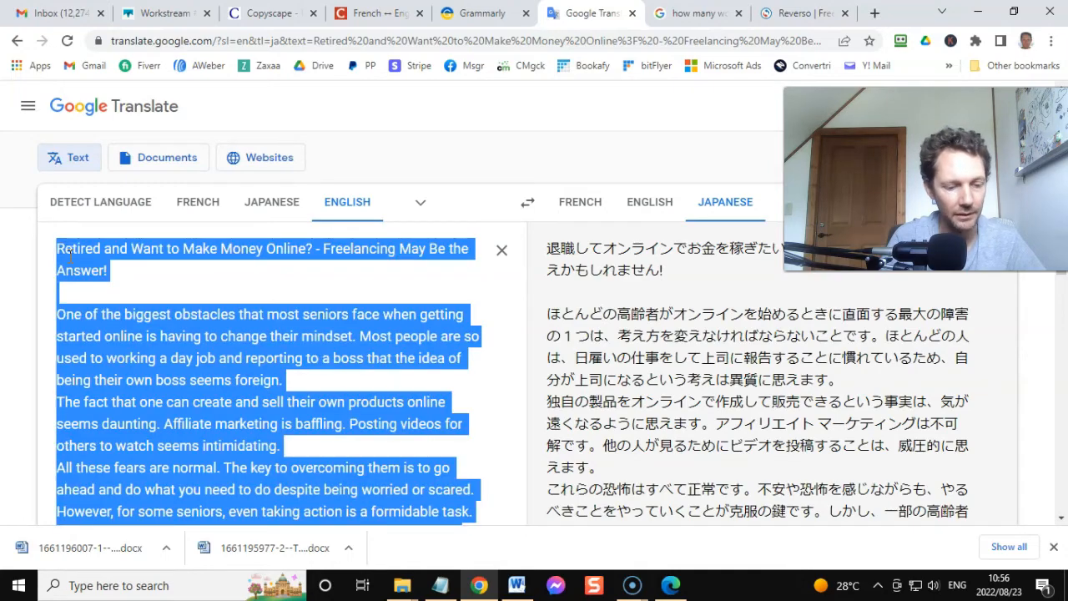
key("ctrl+v")
Set the source language to Japanese to translate the article back into English, and look over the result
scroll(318, 289, "up", 3)
left_click(275, 204)
scroll(274, 242, "down", 5)
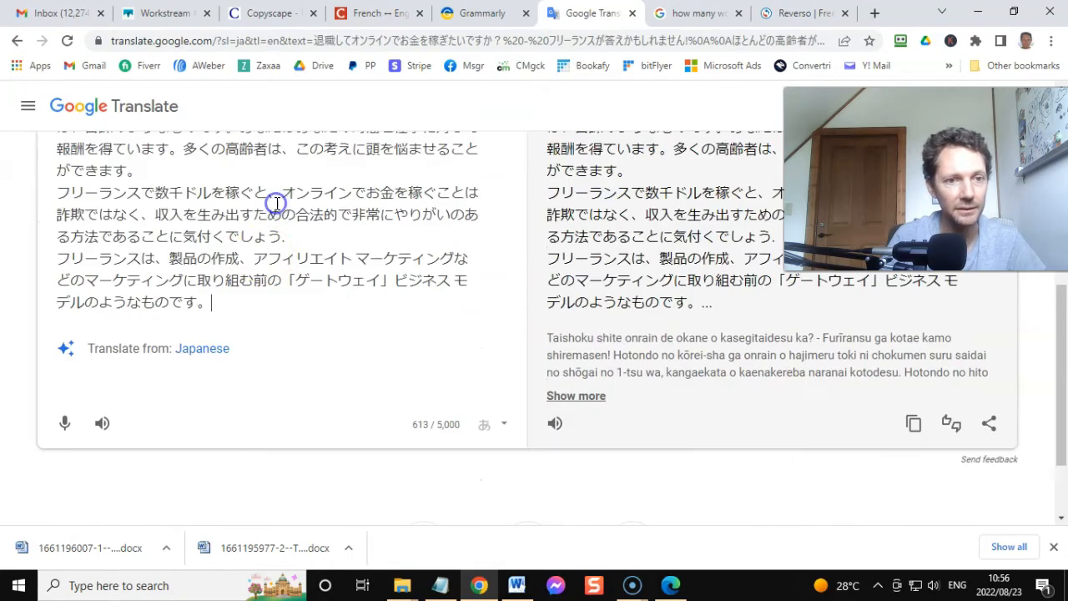
scroll(274, 242, "up", 5)
scroll(668, 284, "down", 4)
scroll(647, 275, "down", 3)
scroll(682, 271, "up", 10)
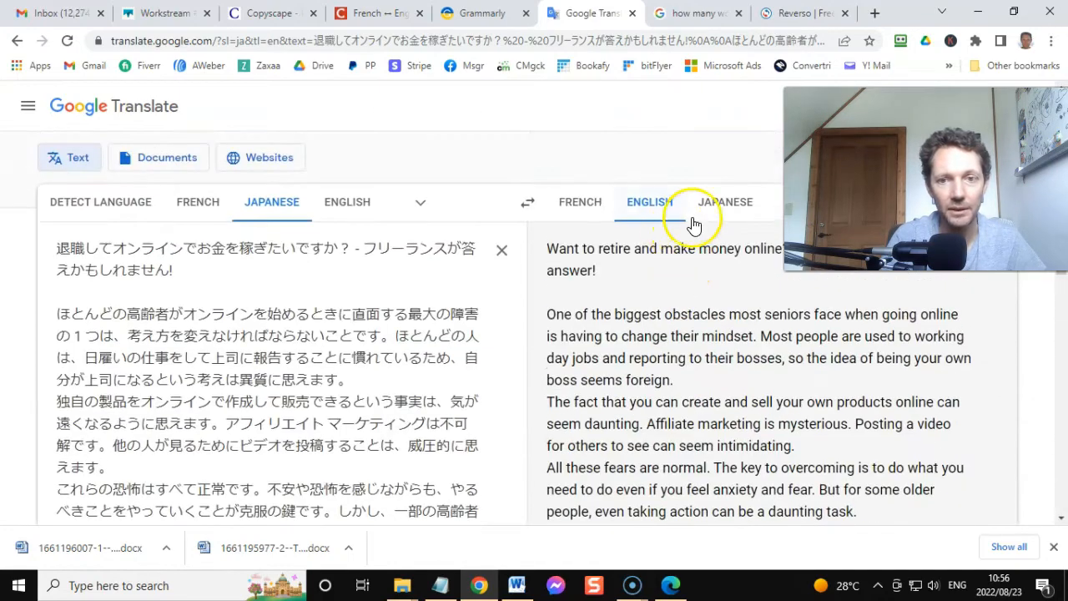
Set the target language to Turkish and copy the complete translation of the Japanese article
left_click_drag(801, 217, 538, 140)
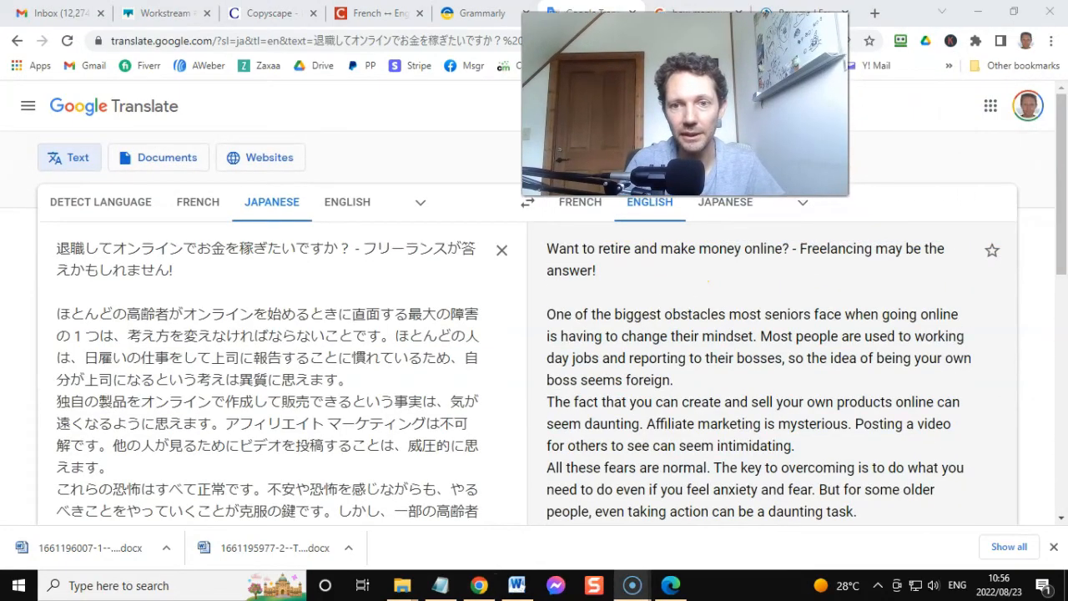
left_click(803, 204)
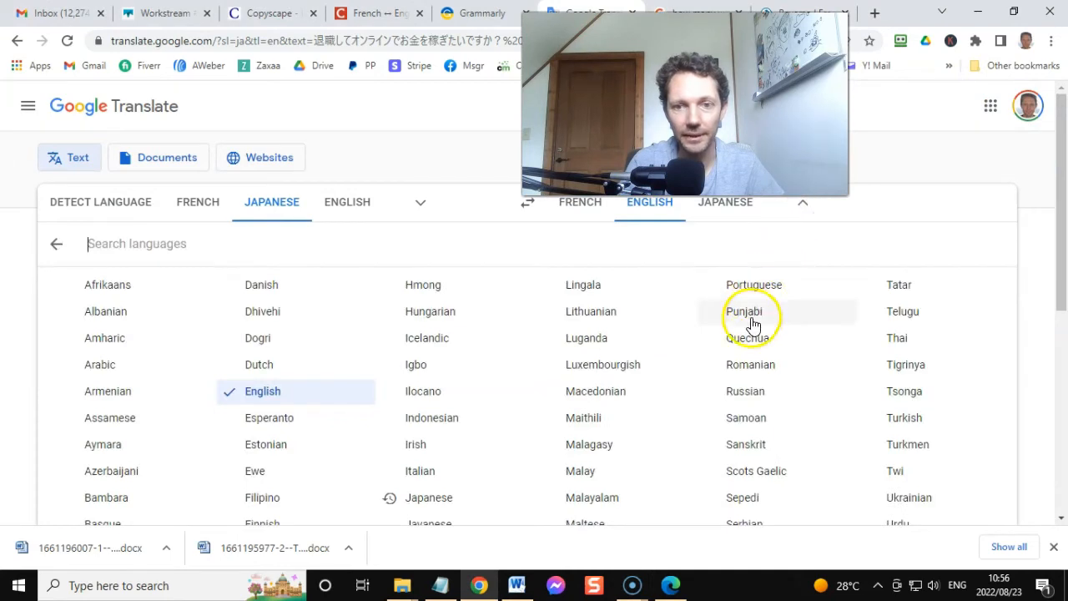
left_click(918, 424)
triple_click(694, 343)
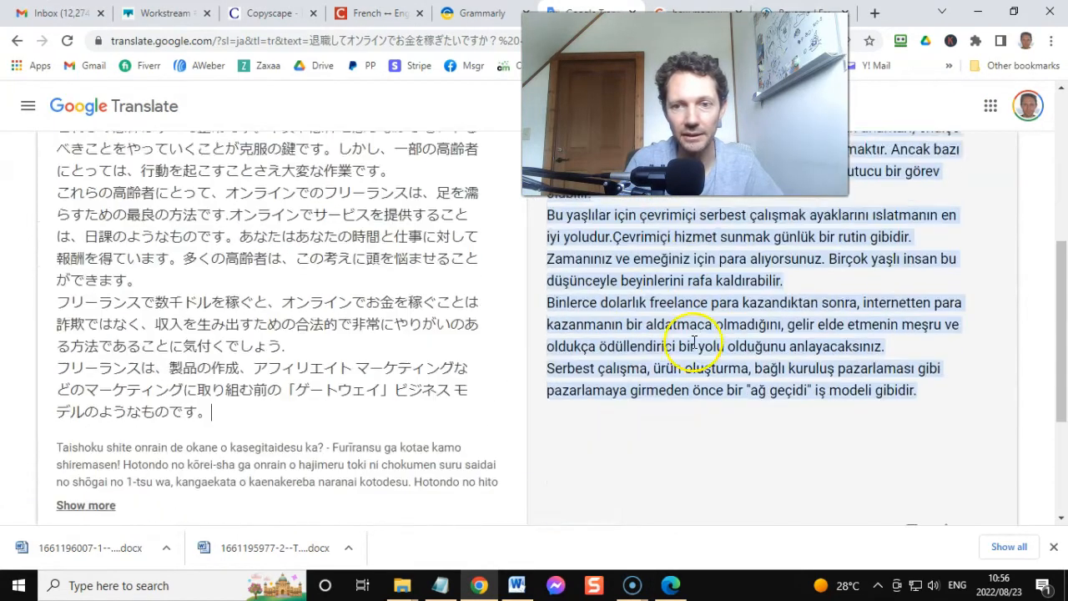
scroll(702, 346, "down", 1)
left_click(735, 360)
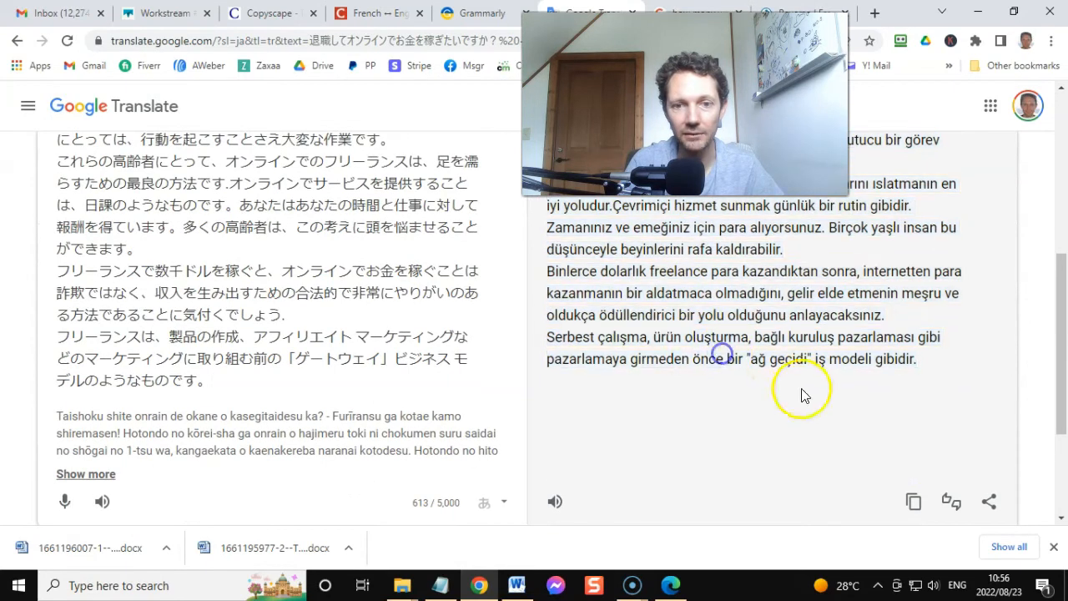
left_click(914, 503)
Replace the Japanese source text with the copied Turkish version and set the source language to Turkish
left_click(243, 296)
key("ctrl+a")
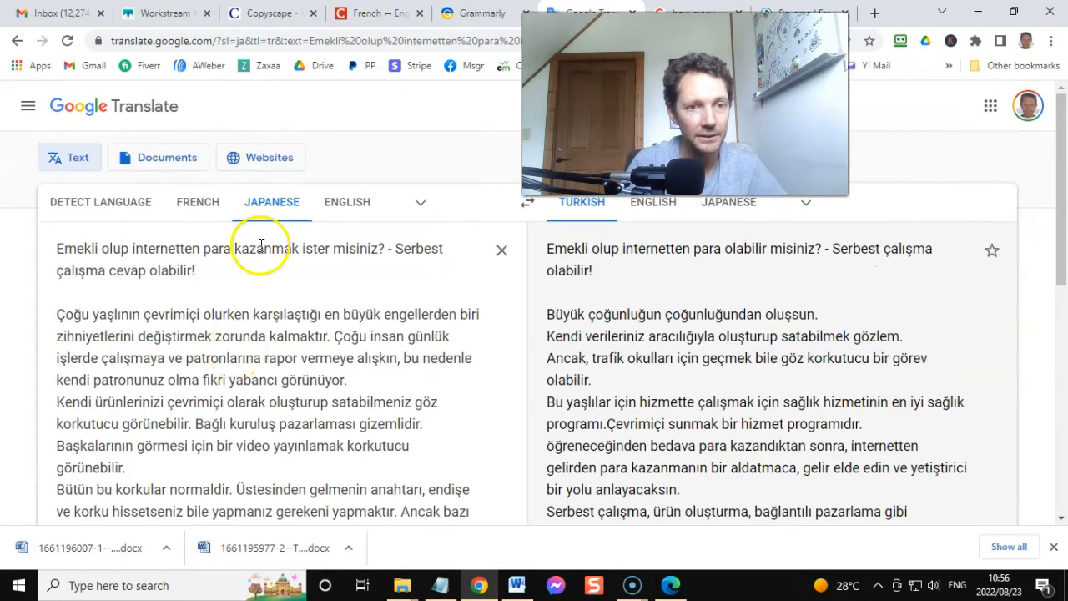
scroll(425, 246, "down", 10)
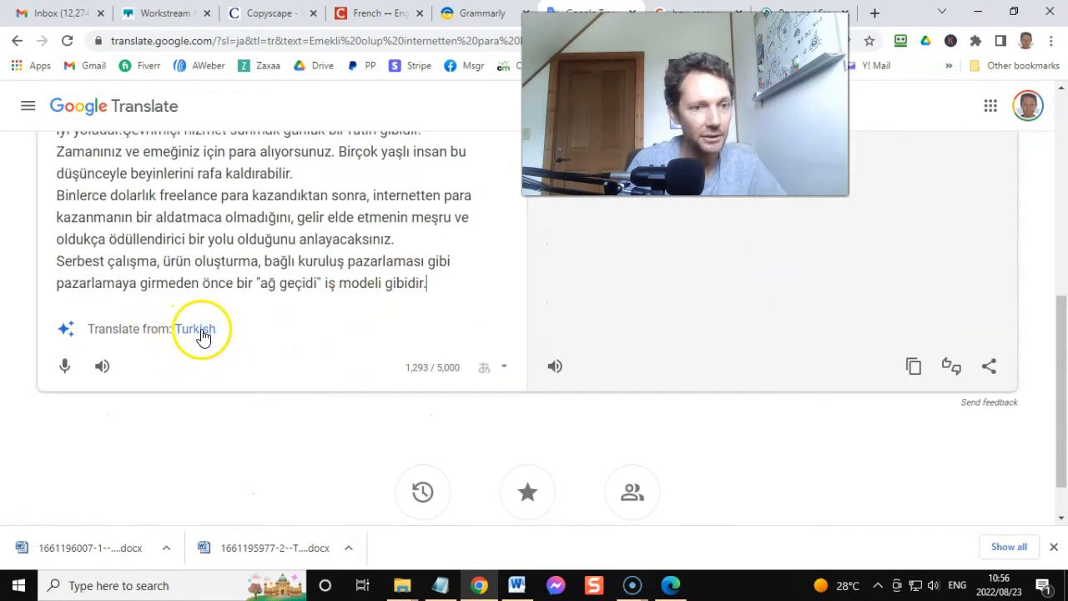
left_click(200, 330)
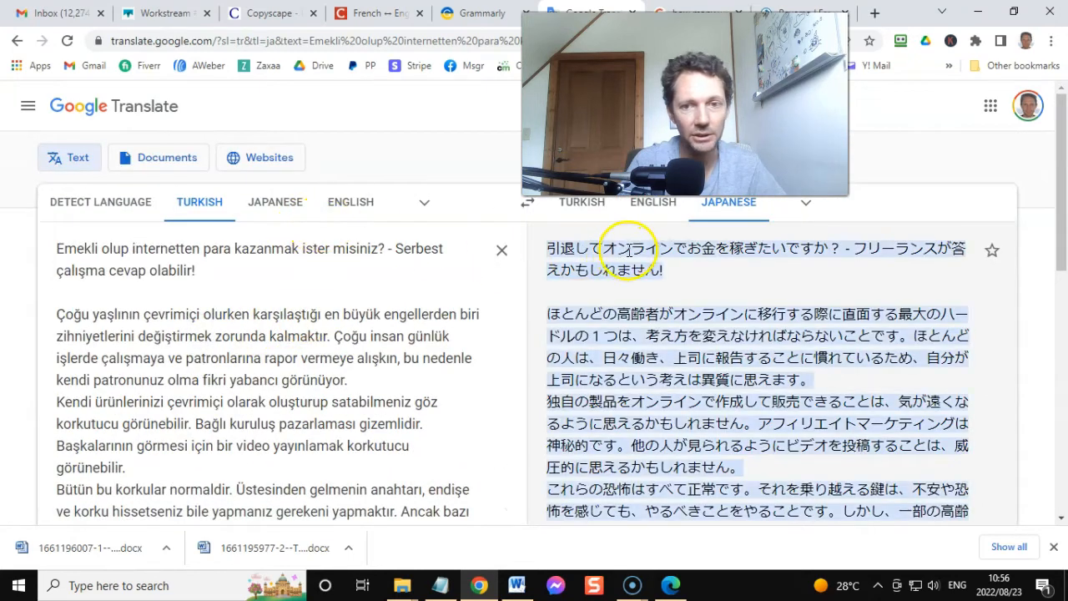
Set the target language to Indonesian and copy the complete translation of the Turkish article
left_click(805, 208)
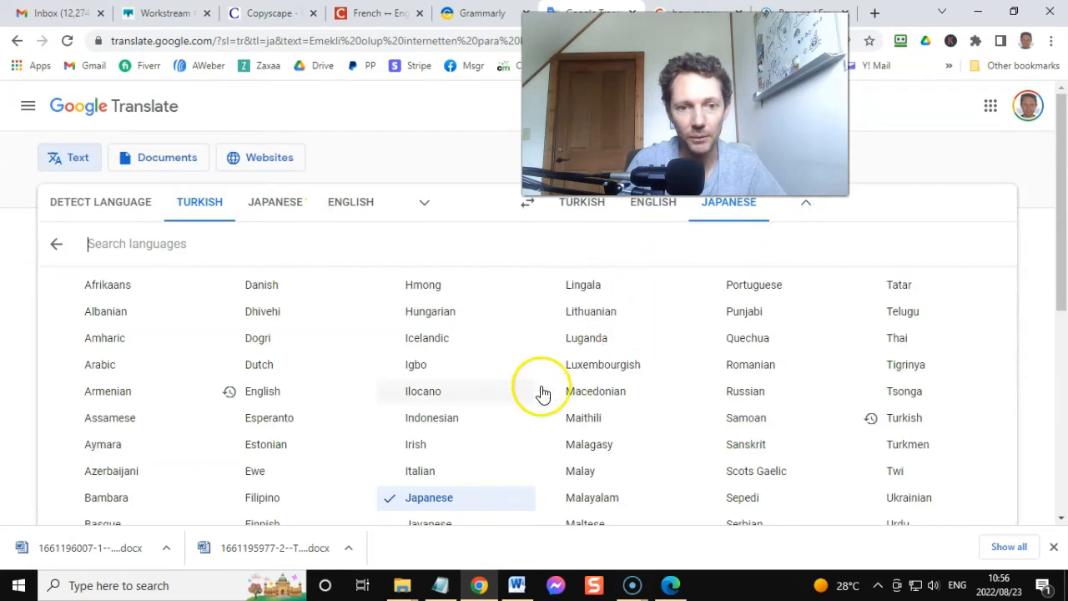
scroll(341, 432, "down", 1)
left_click(442, 341)
triple_click(580, 327)
scroll(581, 327, "down", 1)
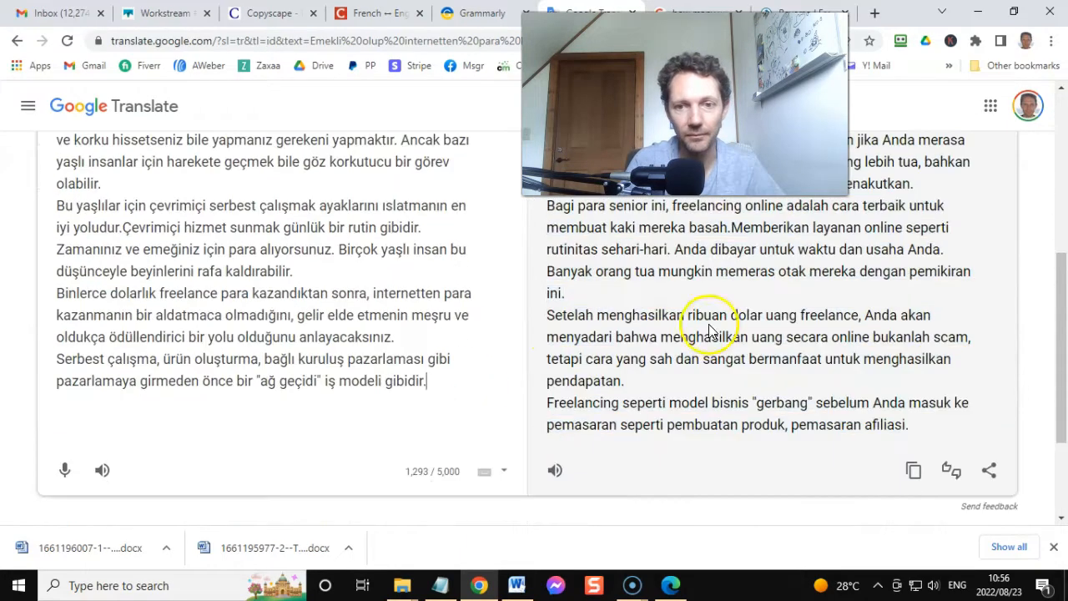
left_click(914, 470)
left_click(641, 417)
Replace the Turkish source text with the copied Indonesian version and set the source language to Indonesian
scroll(318, 309, "up", 5)
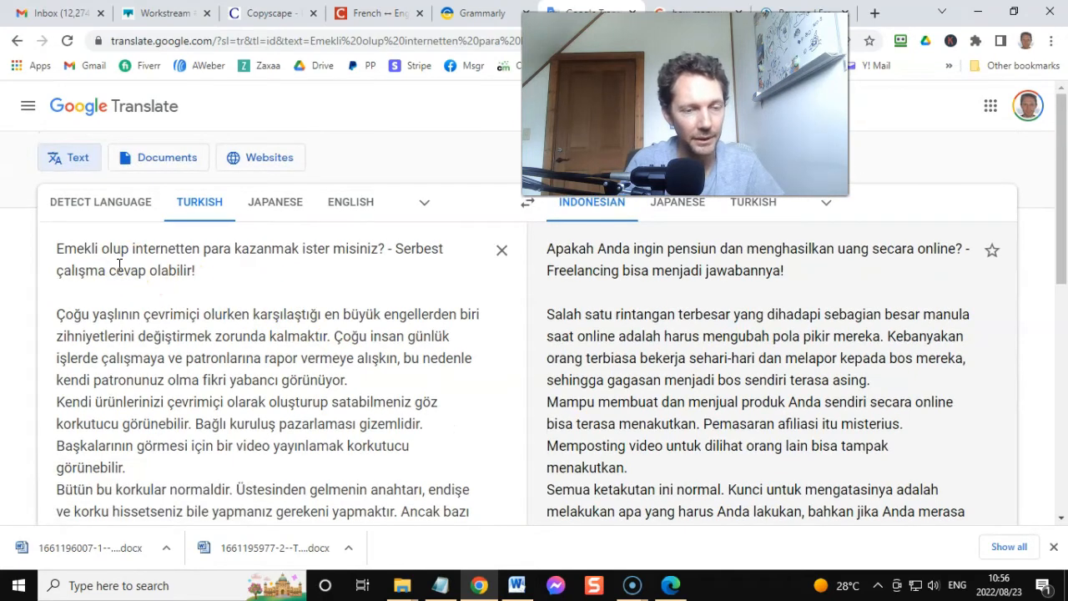
left_click(119, 265)
key("ctrl+a")
key("ctrl+v")
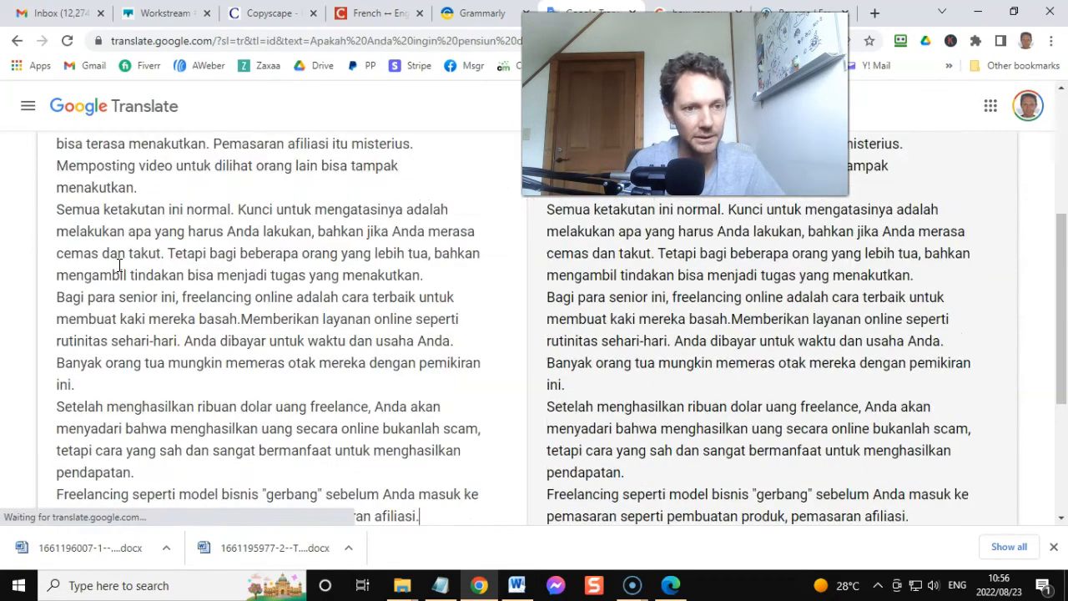
scroll(202, 334, "down", 4)
left_click(206, 275)
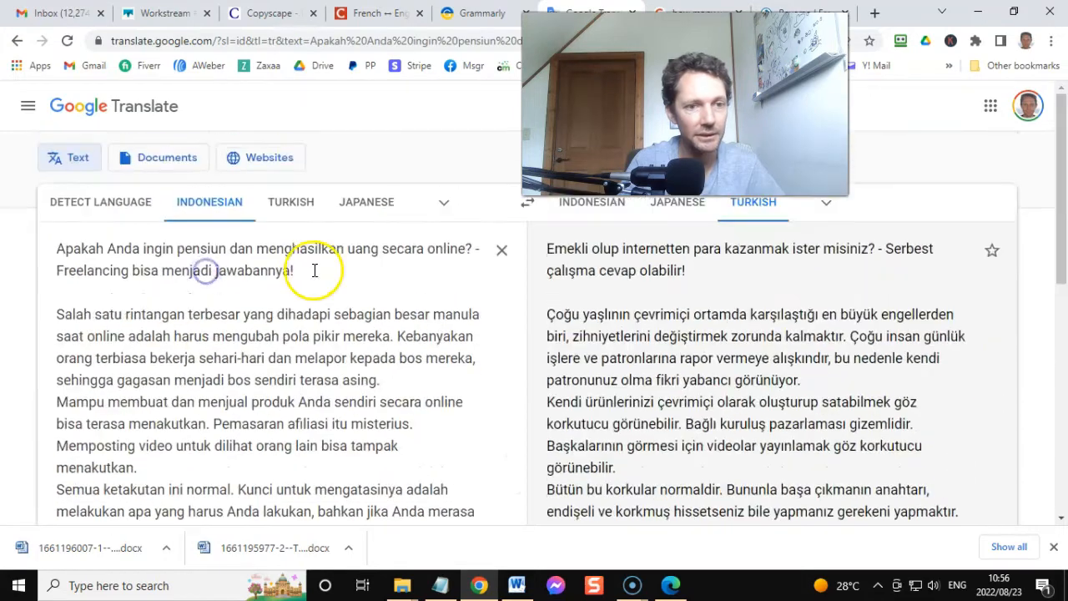
Translate the Indonesian article back into English and copy the complete English translation
left_click(826, 205)
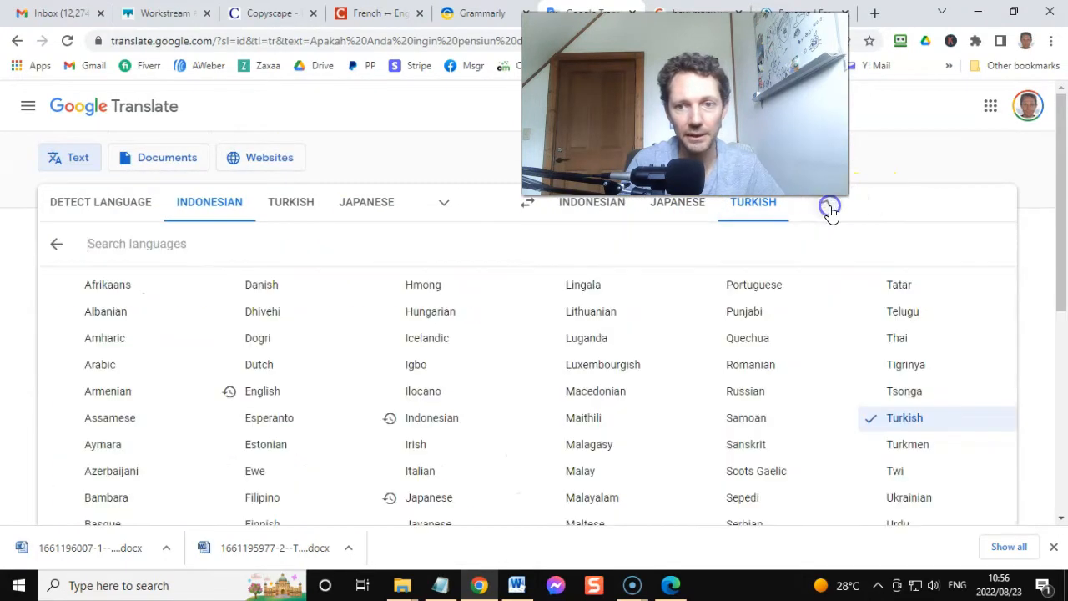
left_click(259, 393)
scroll(702, 337, "up", 1)
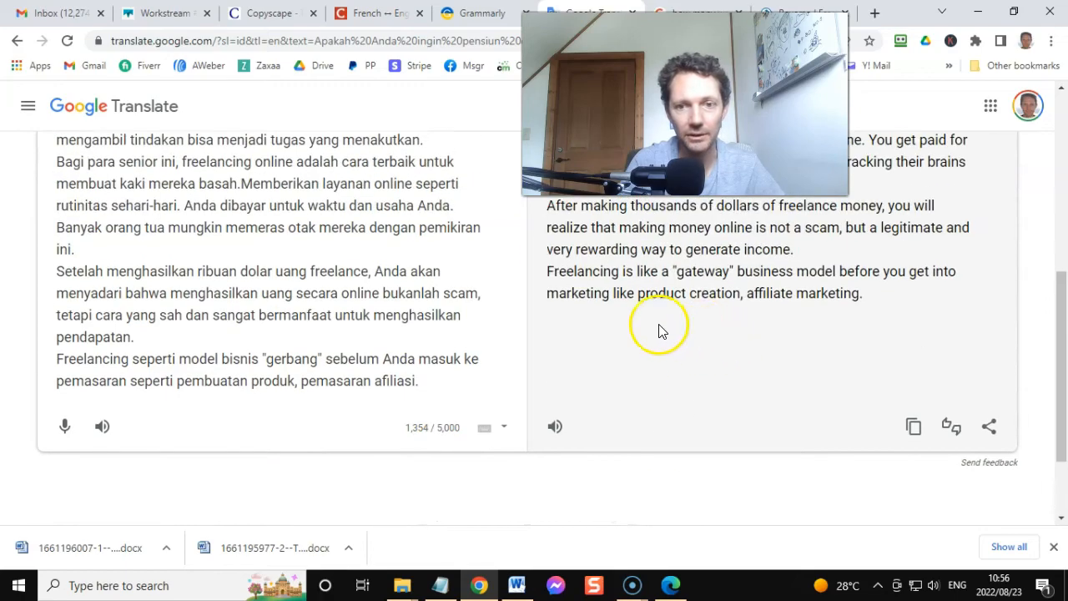
left_click(663, 327)
key("ctrl+a")
scroll(697, 326, "up", 5)
left_click(697, 326)
scroll(752, 329, "down", 2)
scroll(863, 460, "down", 10)
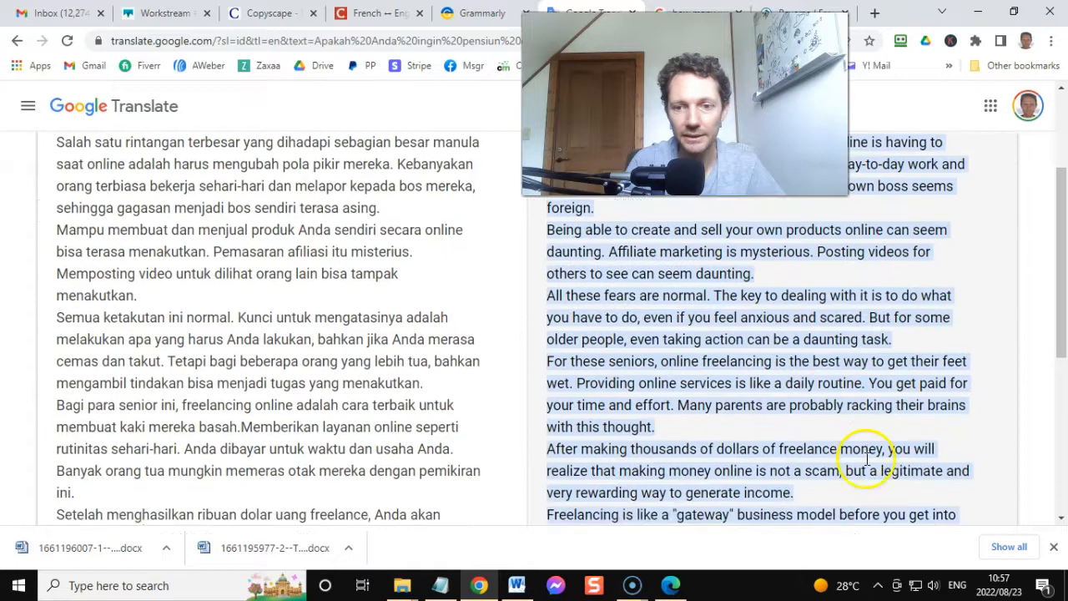
left_click(916, 372)
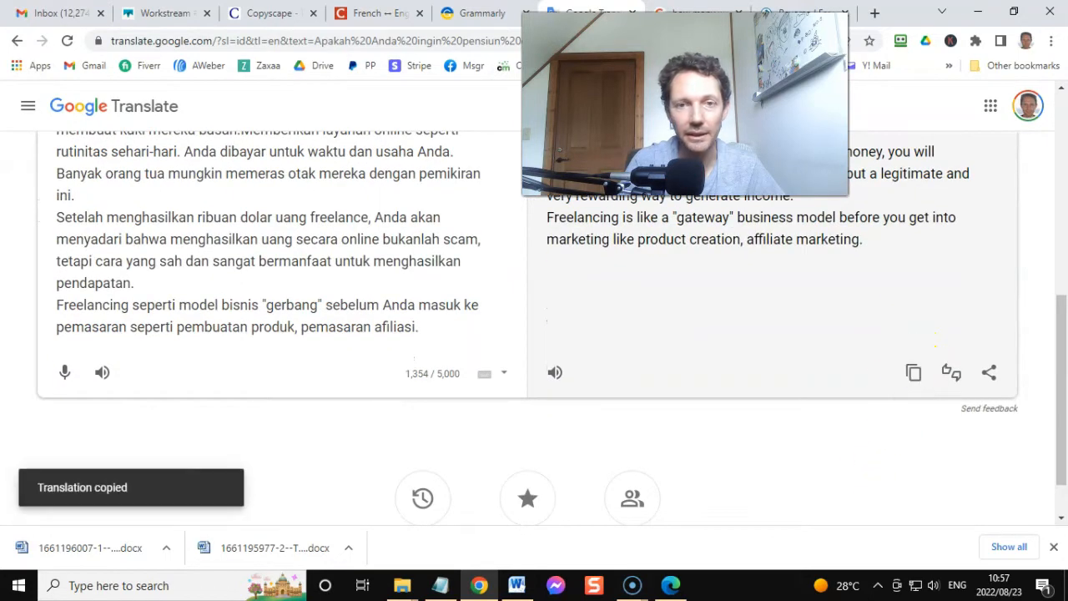
Switch to Grammarly and replace the entire original article in the document with the copied English retranslation
left_click(473, 12)
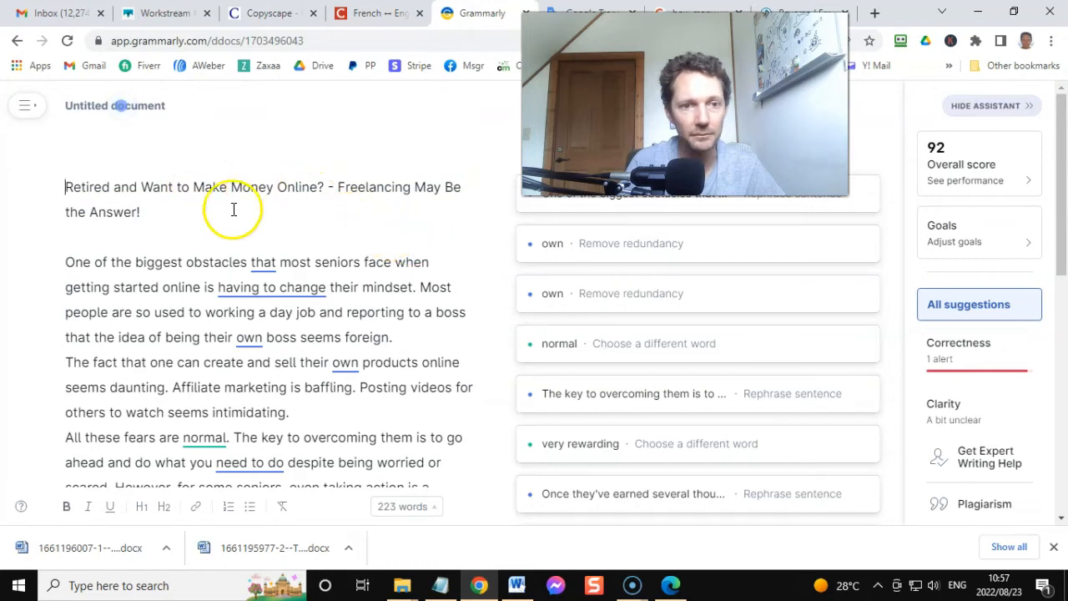
scroll(125, 214, "down", 1)
scroll(176, 209, "up", 1)
scroll(179, 210, "down", 3)
scroll(200, 226, "up", 3)
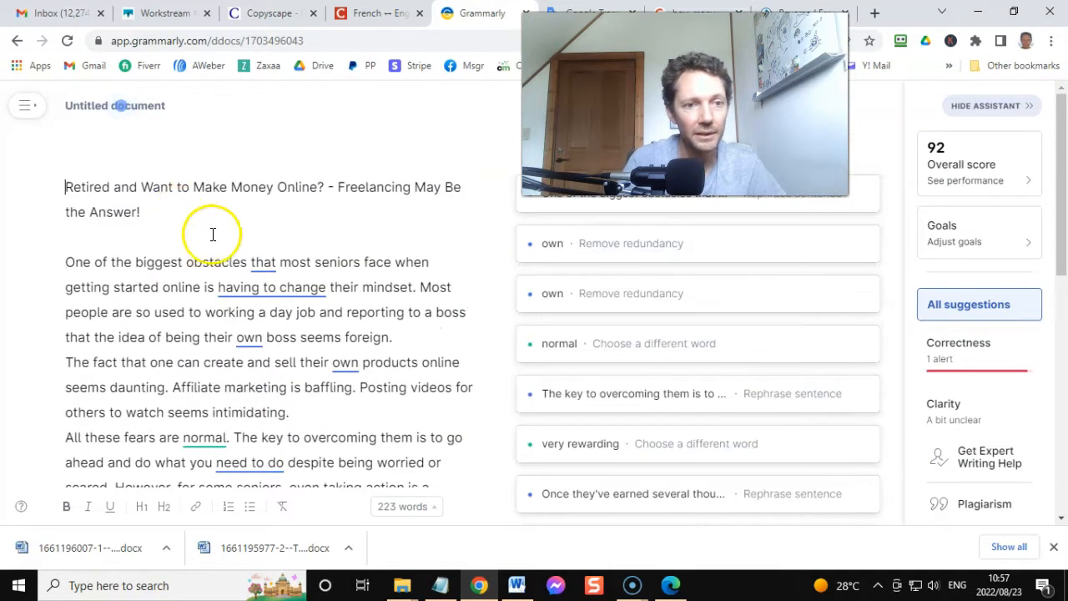
scroll(172, 217, "down", 4)
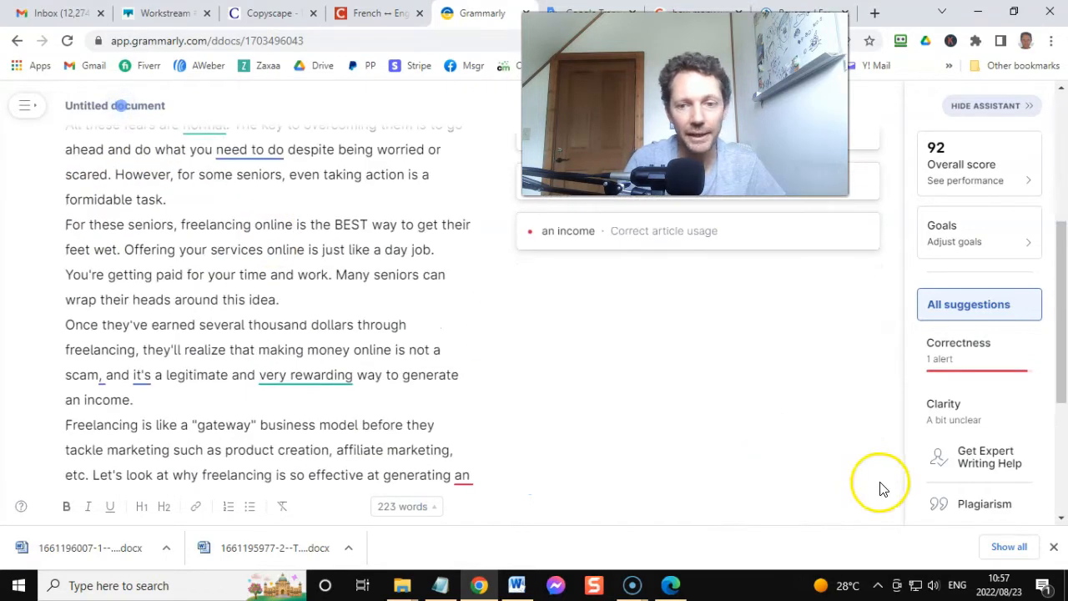
key("ctrl+a")
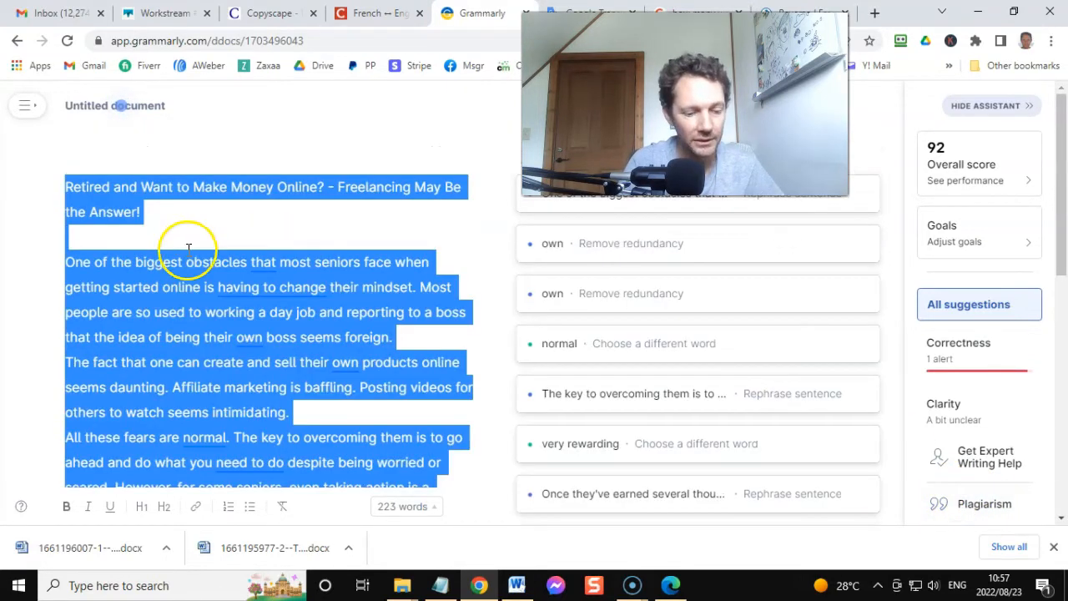
key("ctrl+v")
Look over the writing suggestions for the retranslated article and run Grammarly's plagiarism check on it
scroll(263, 219, "down", 2)
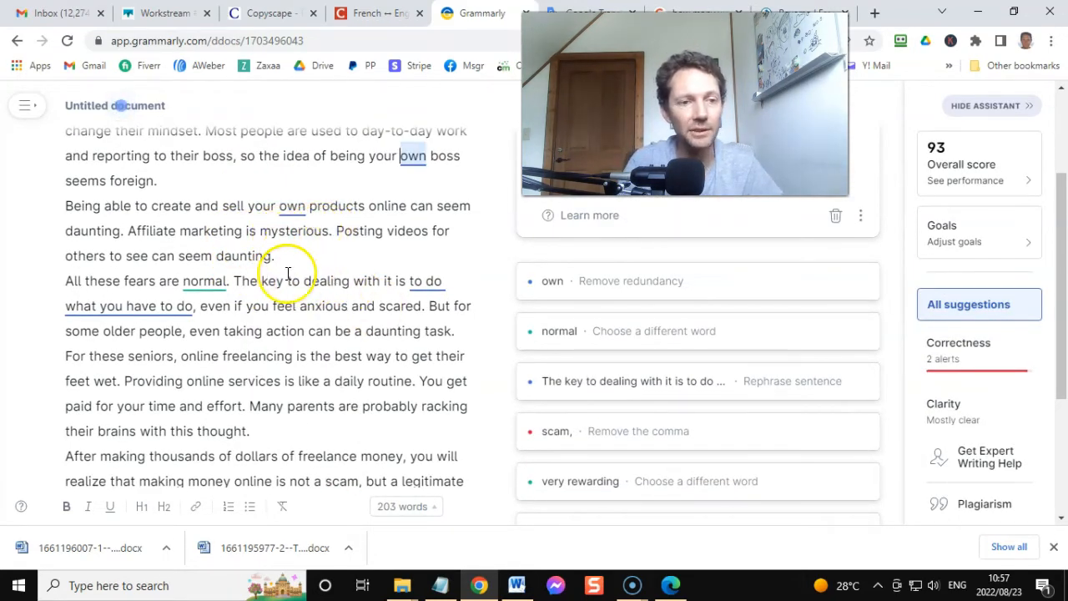
scroll(278, 254, "down", 5)
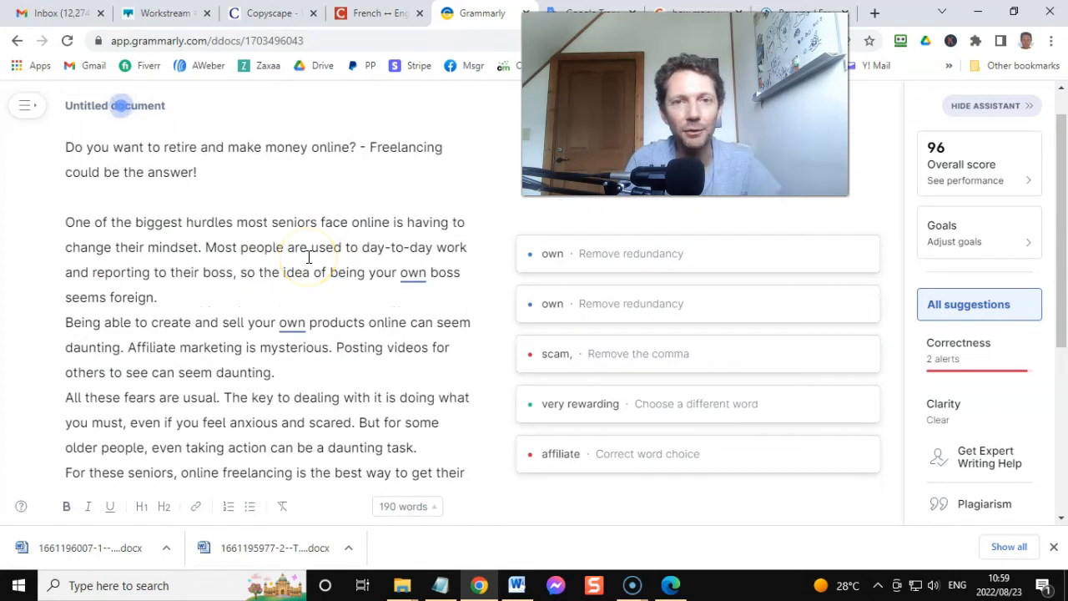
scroll(318, 270, "down", 1)
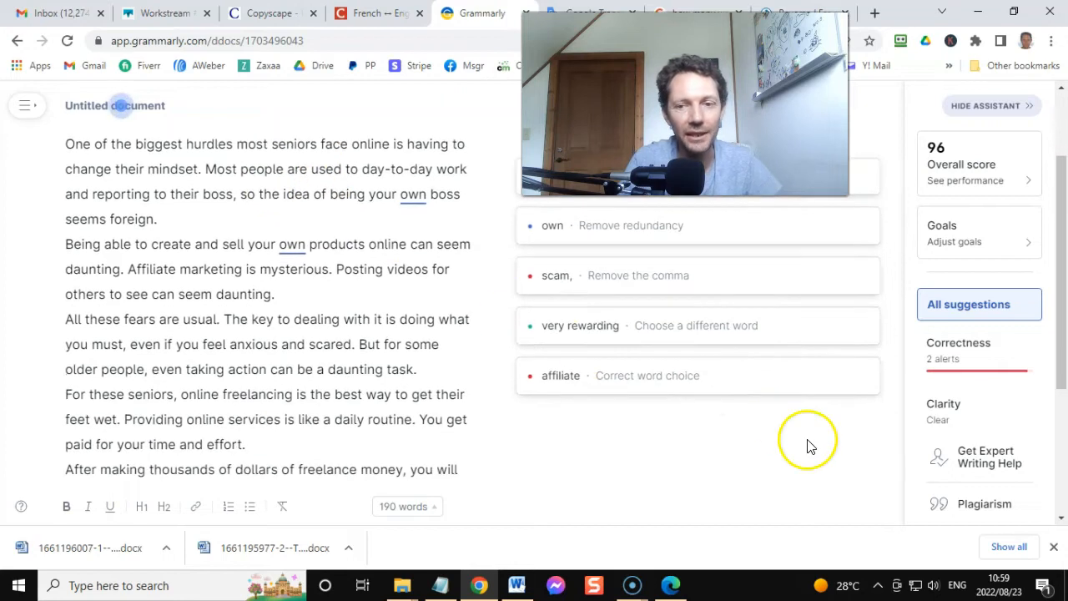
left_click(977, 501)
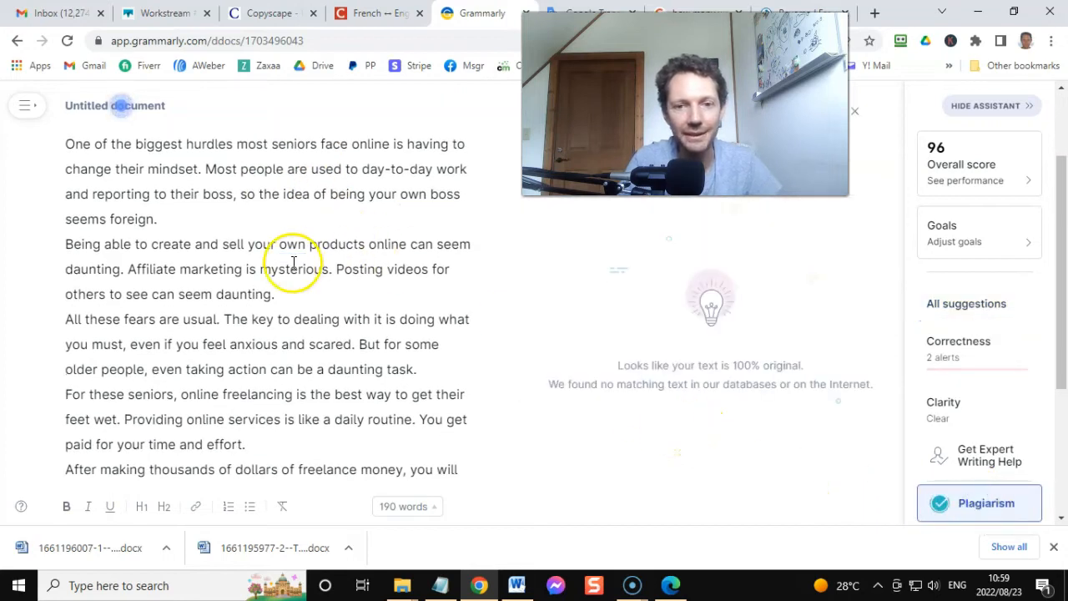
scroll(351, 248, "up", 2)
left_click(626, 371)
left_click(706, 369)
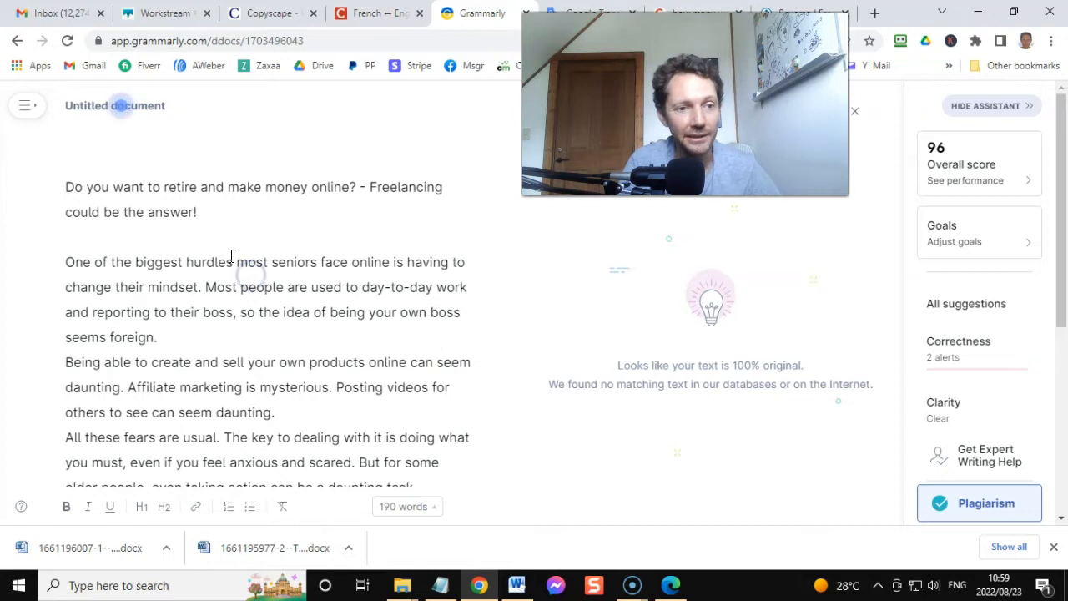
Copy the whole reworded article into Copyscape in place of the earlier text and run a Premium Search
key("ctrl+a")
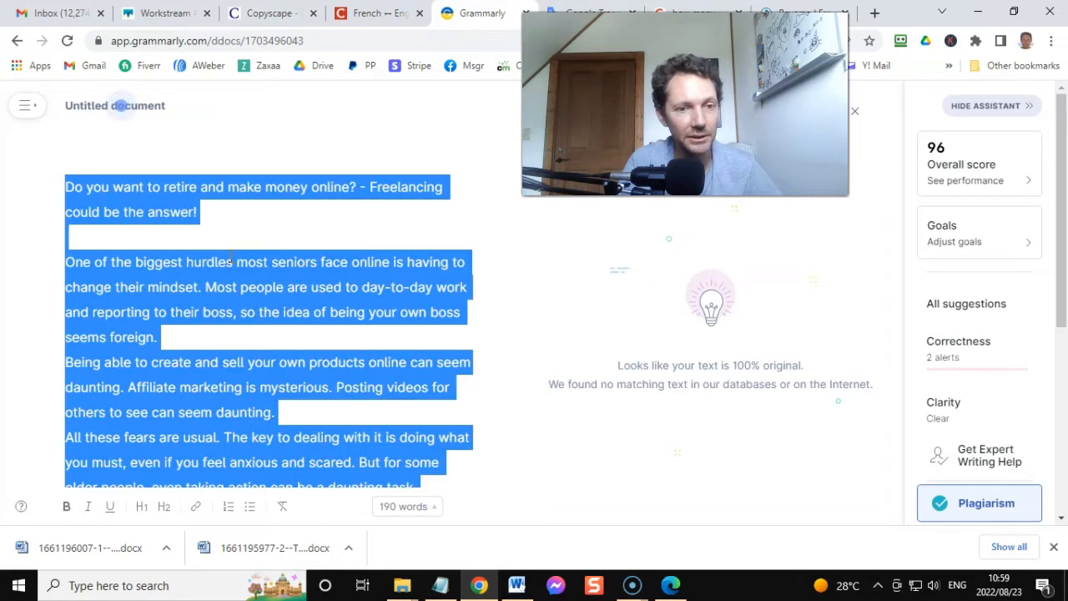
left_click(267, 14)
left_click(448, 224)
key("ctrl+a")
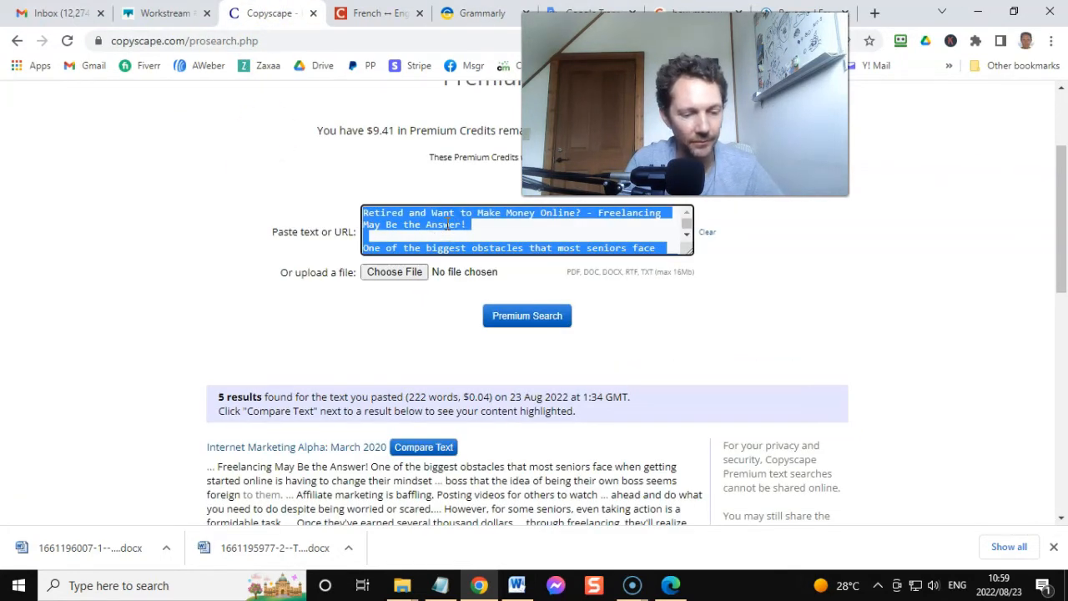
key("ctrl+v")
left_click(537, 317)
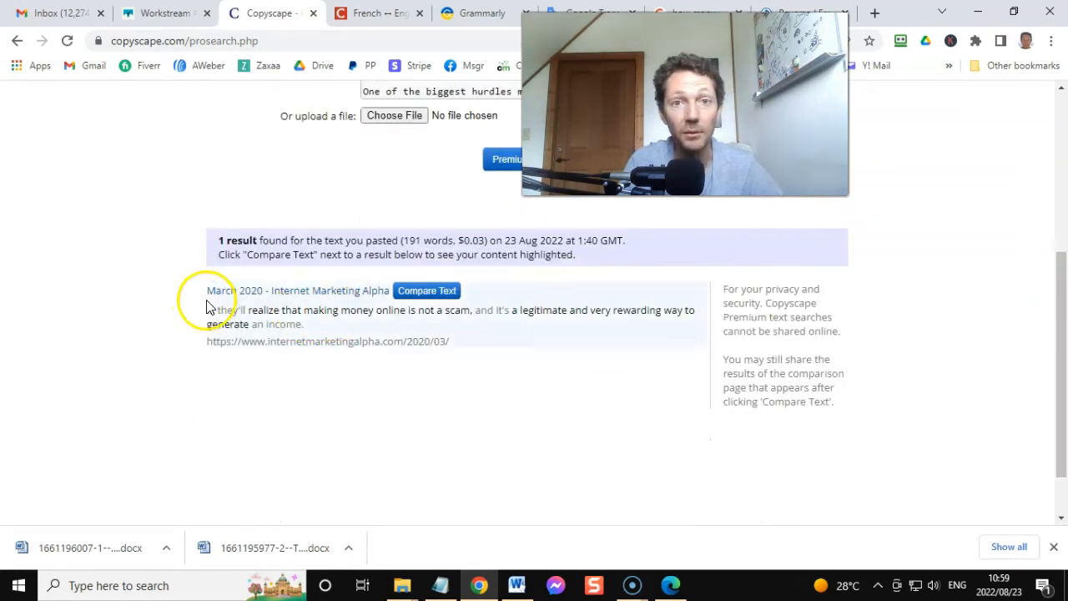
Compare the reworded article with the matching Internet Marketing Alpha page from March 2020 and examine the highlighted passages
left_click(428, 293)
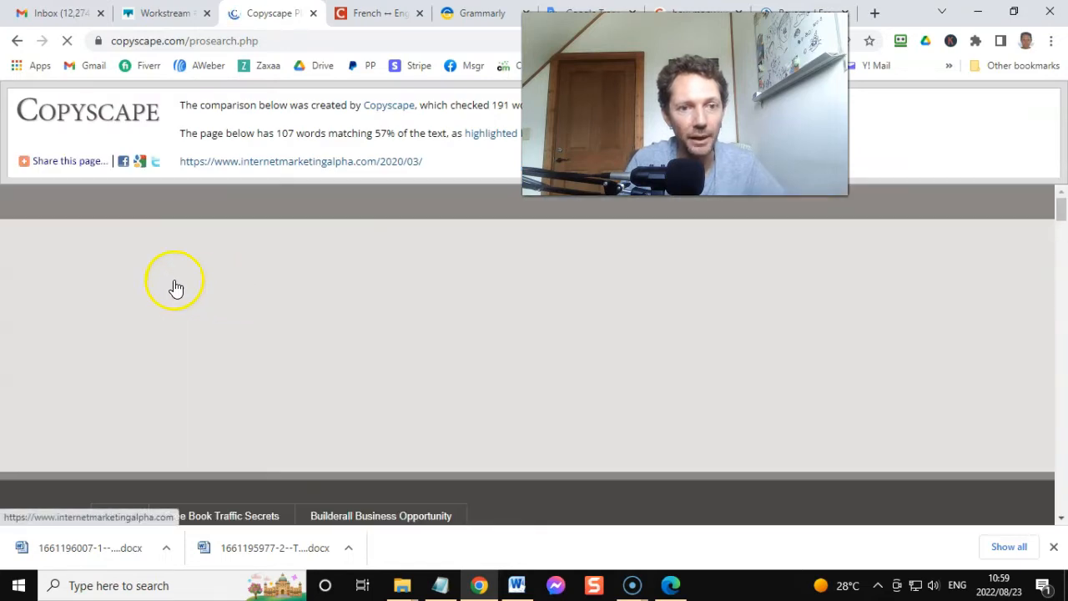
scroll(399, 370, "down", 5)
scroll(396, 374, "up", 3)
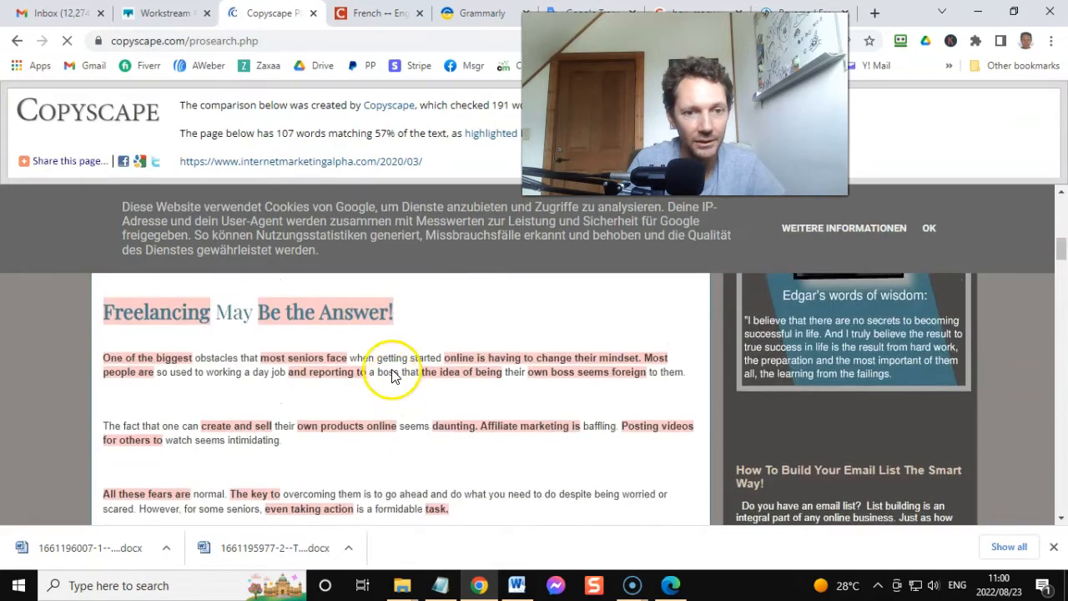
scroll(217, 367, "down", 4)
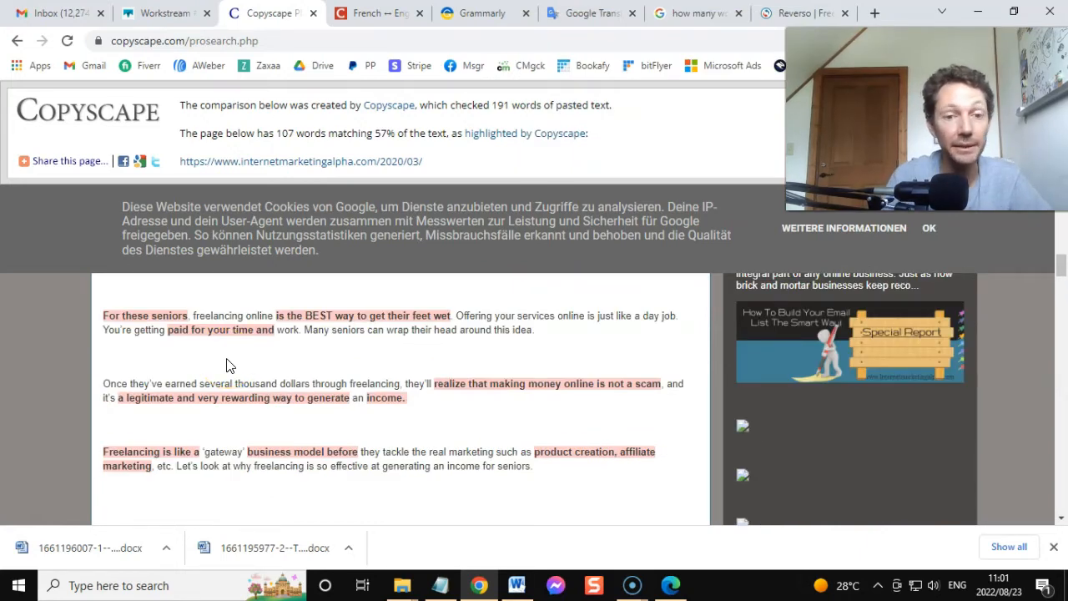
scroll(229, 365, "up", 1)
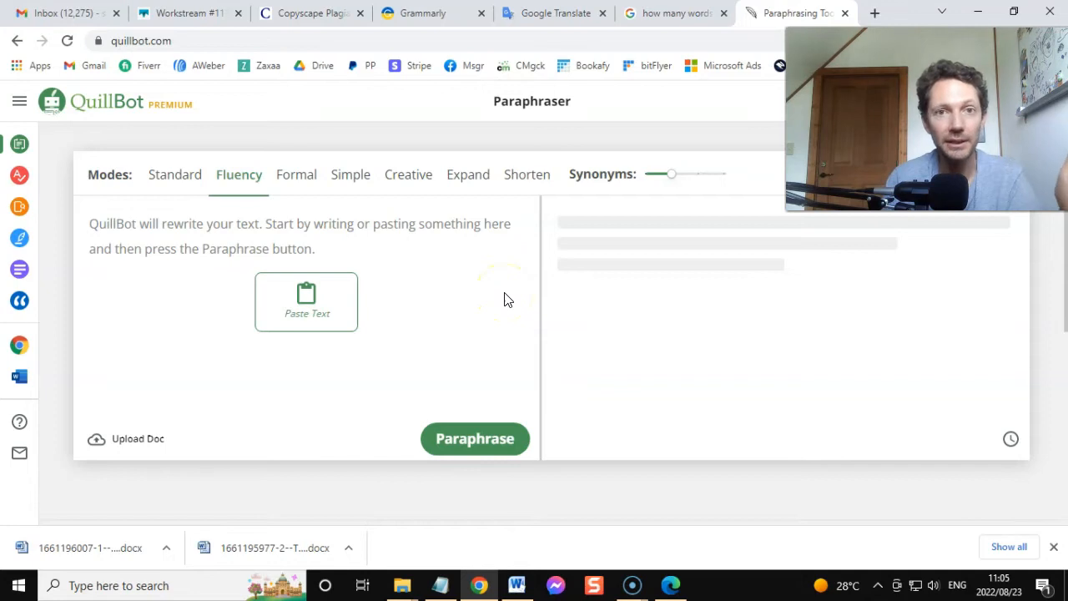
Copy the entire original freelancing article from the open Notepad file
left_click(516, 588)
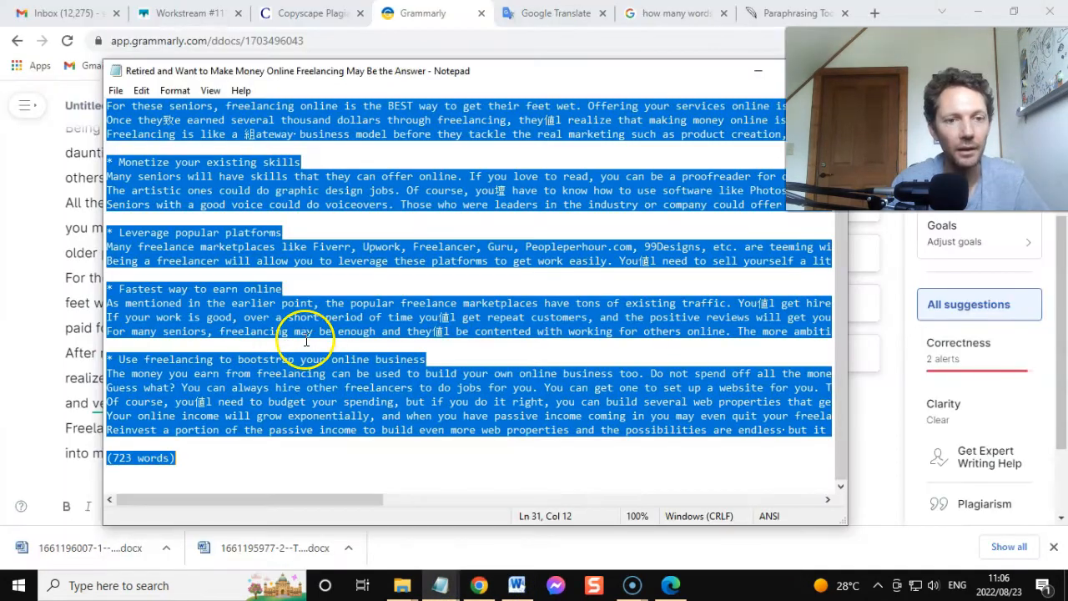
scroll(250, 297, "up", 2)
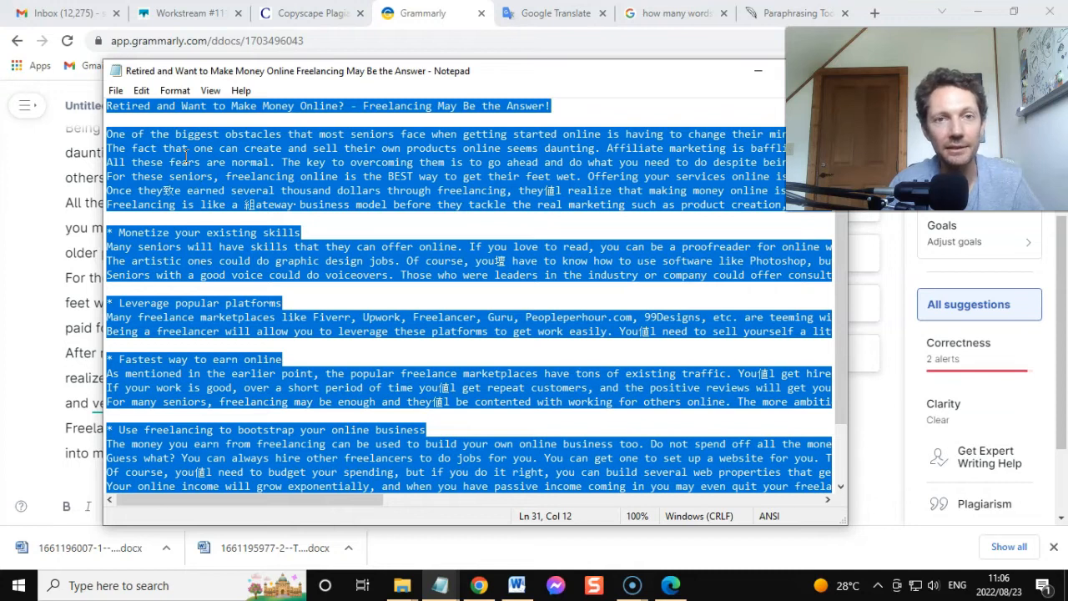
right_click(317, 164)
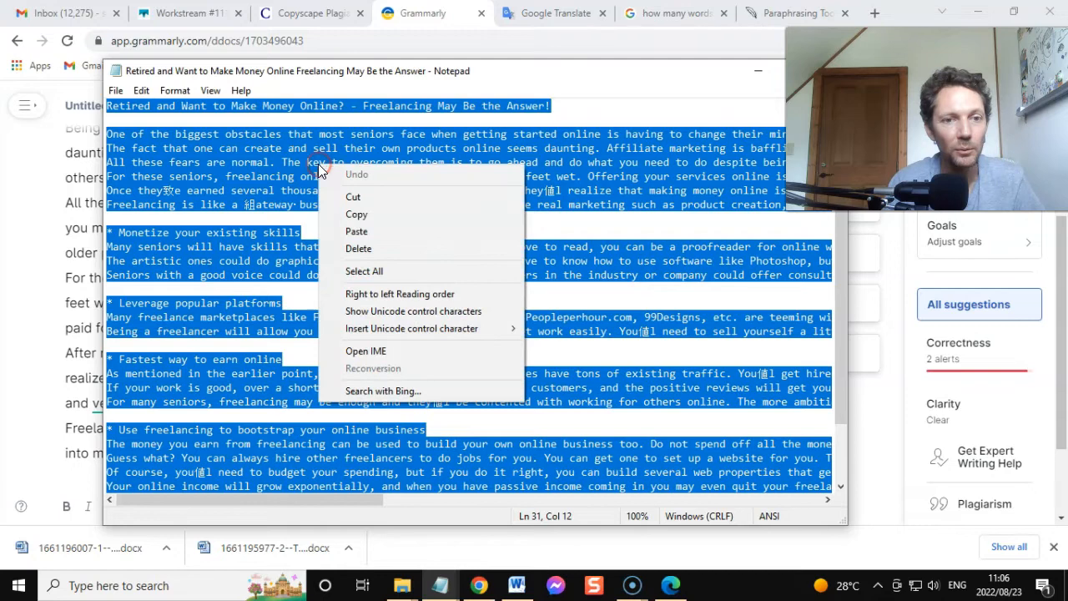
left_click(347, 213)
scroll(267, 213, "down", 2)
scroll(351, 175, "up", 2)
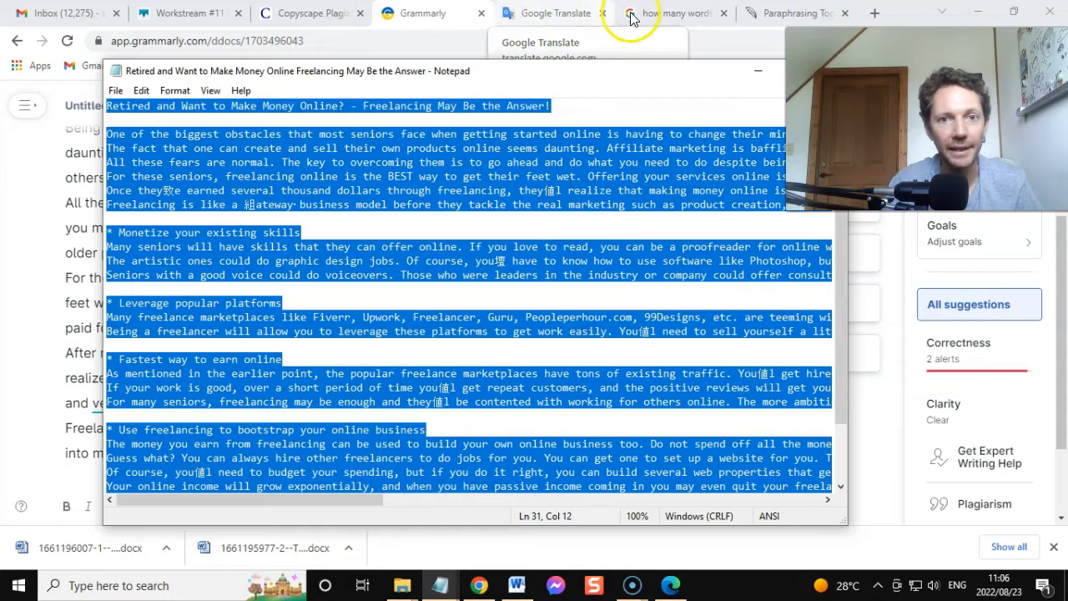
Replace all the text in the Grammarly document with the copied original article
left_click(434, 13)
scroll(257, 219, "up", 3)
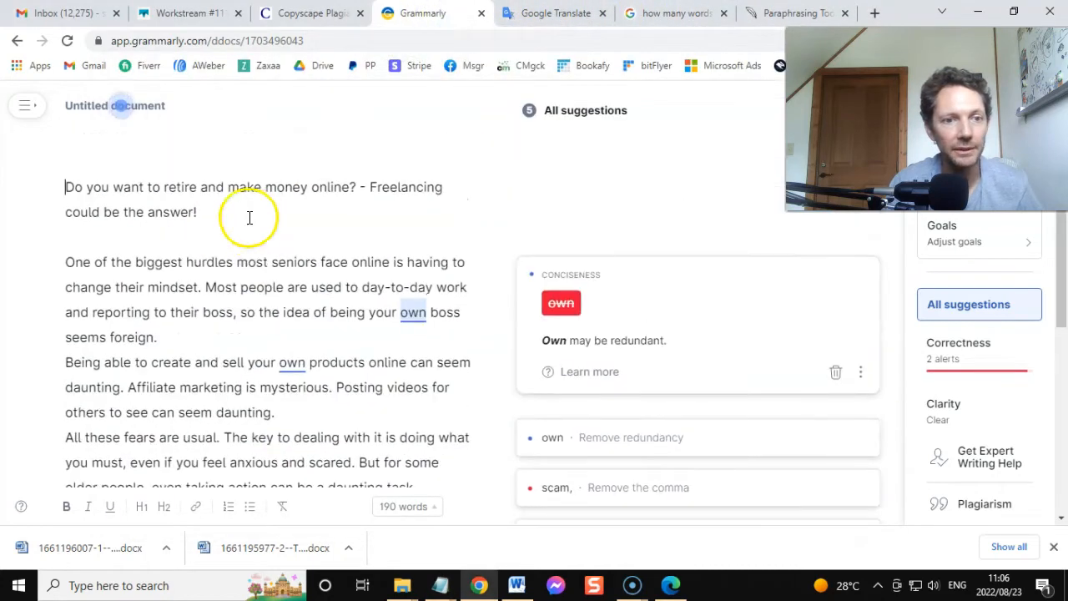
key("ctrl+a")
key("ctrl+v")
scroll(309, 269, "down", 2)
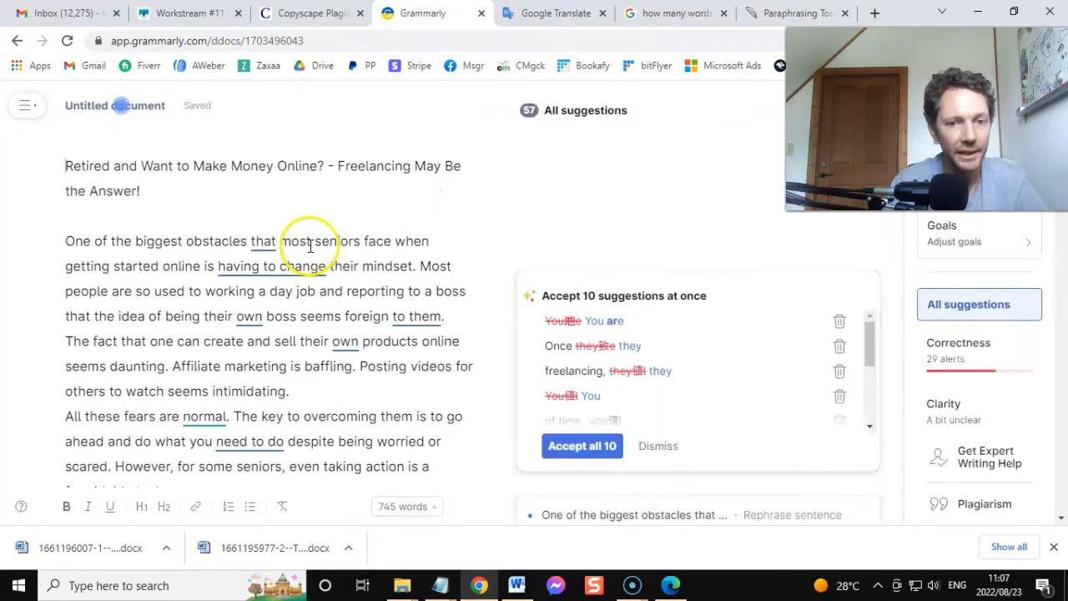
Accept all 10 grouped corrections at once and go through the rest of the article's flagged wording
scroll(310, 245, "down", 1)
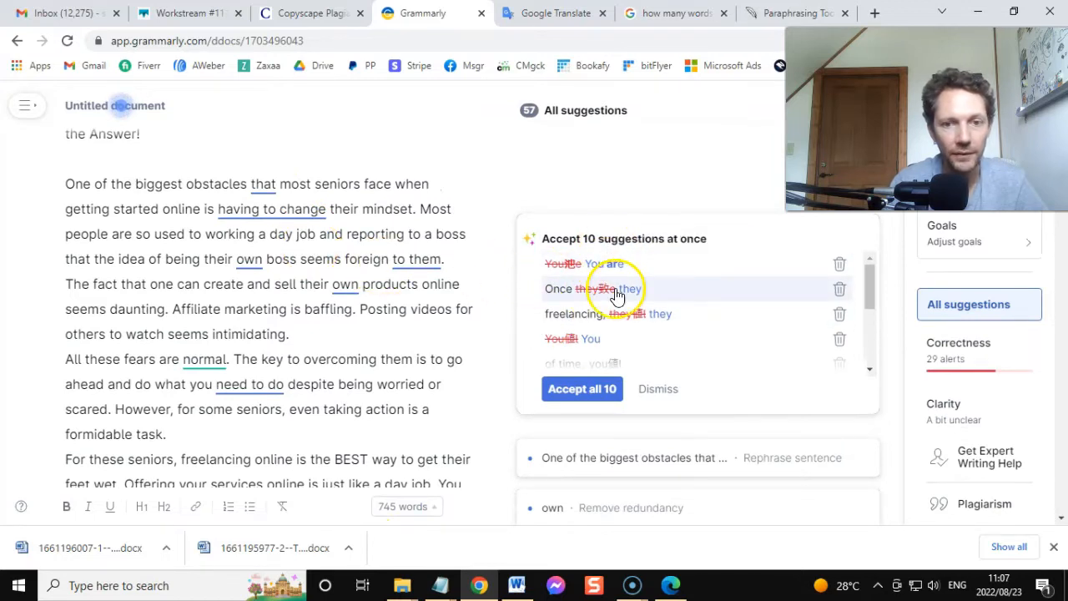
left_click(582, 388)
scroll(250, 301, "down", 10)
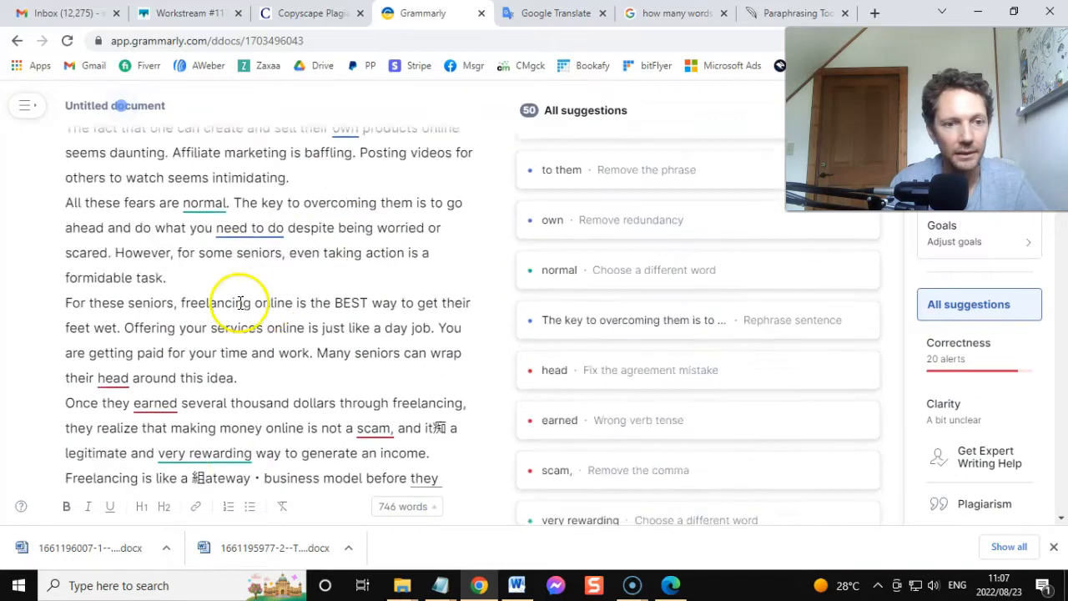
scroll(334, 293, "up", 3)
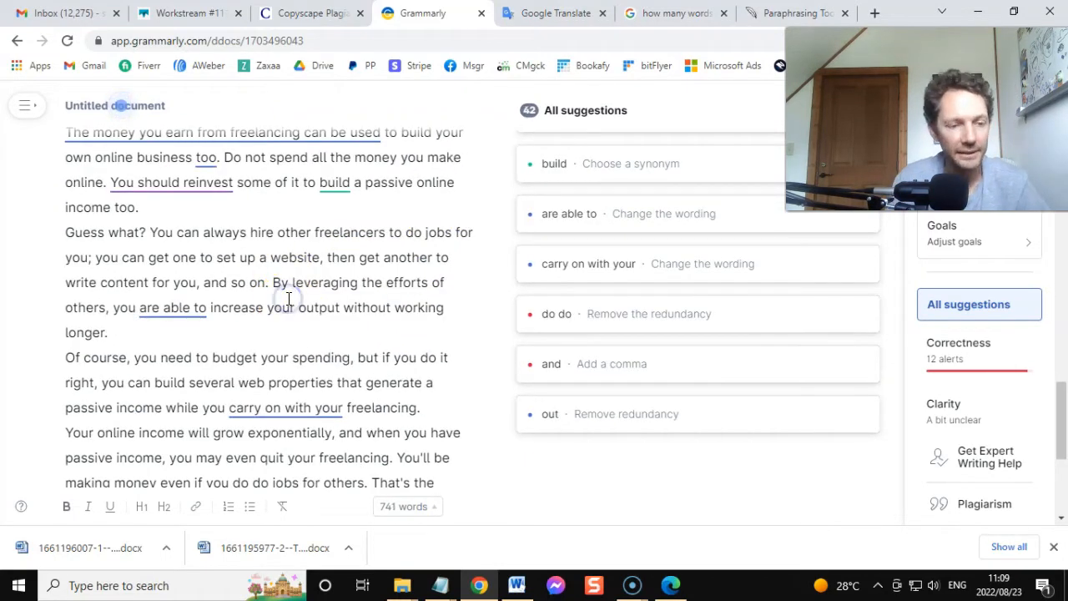
Copy the whole corrected article from Grammarly and paste it into QuillBot's paraphraser
key("ctrl+a")
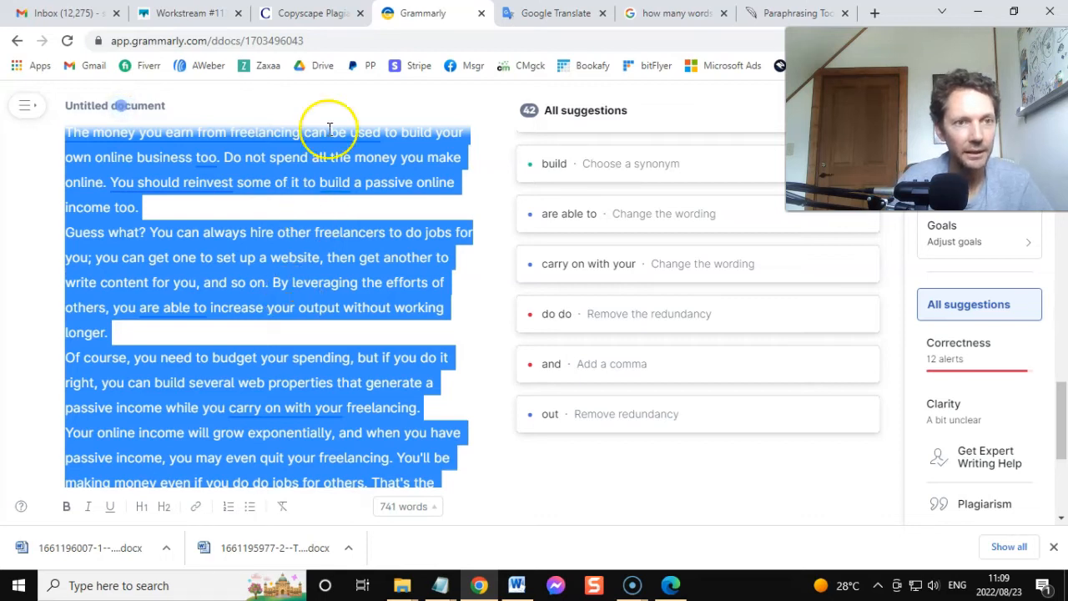
left_click(756, 14)
left_click(320, 321)
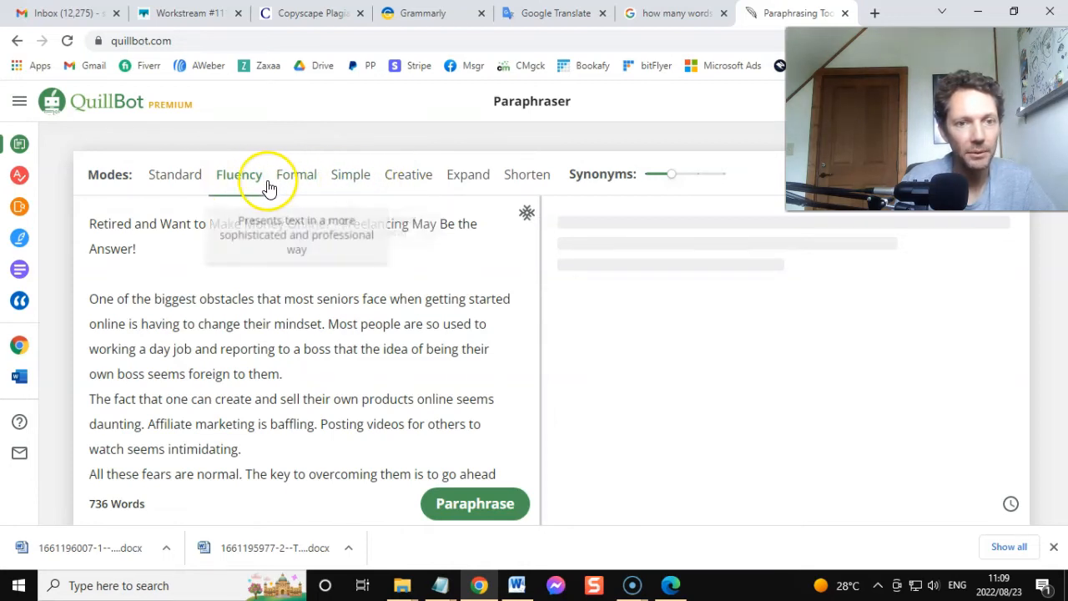
Paraphrase the article in Fluency mode and look through the reworded version down to its end
left_click(241, 182)
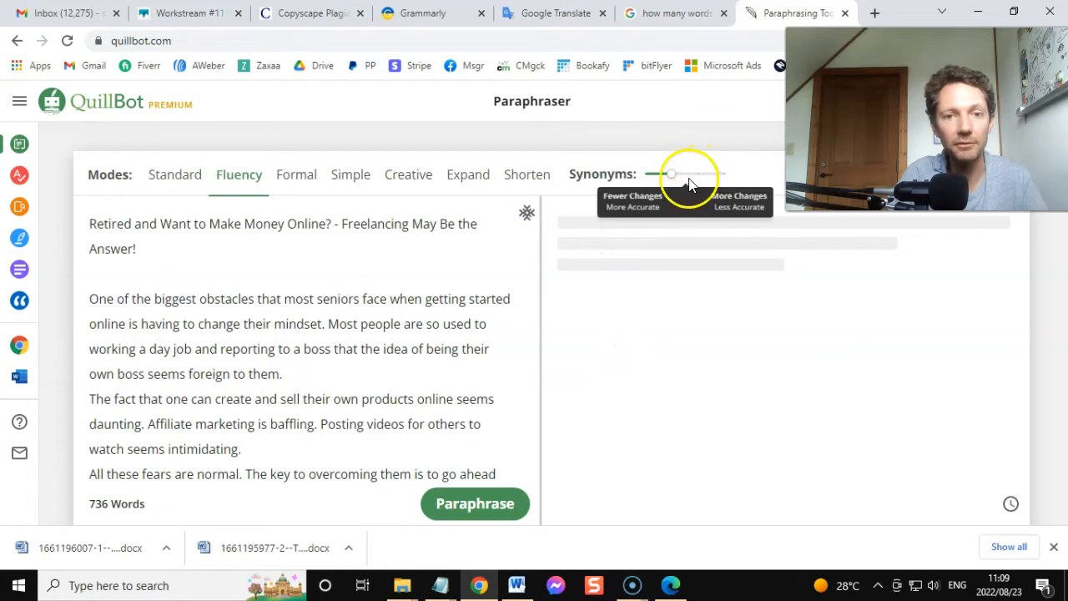
left_click(461, 506)
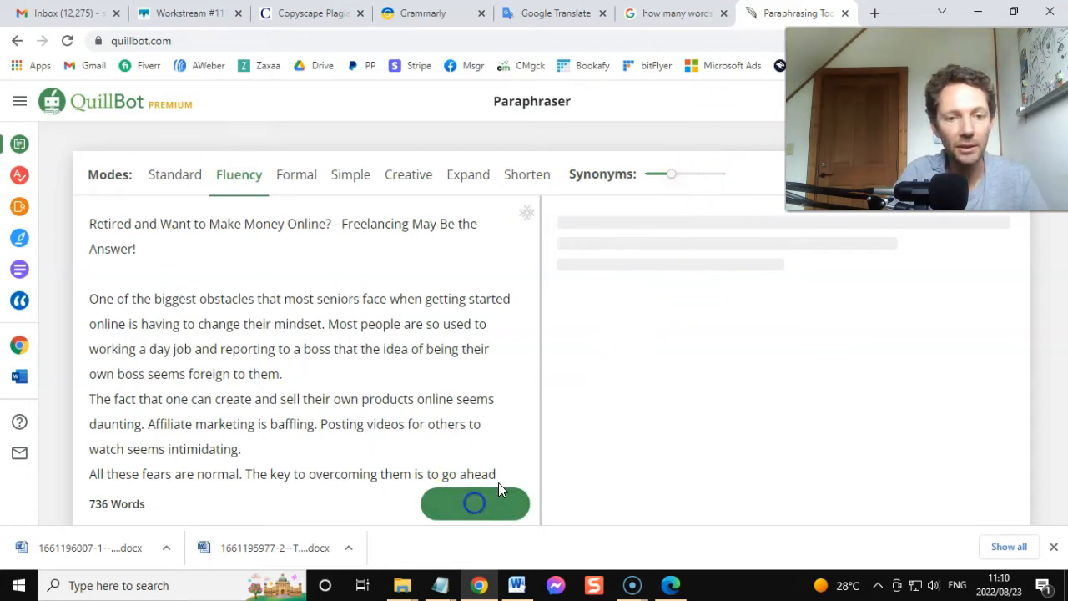
scroll(655, 288, "down", 5)
scroll(655, 288, "down", 10)
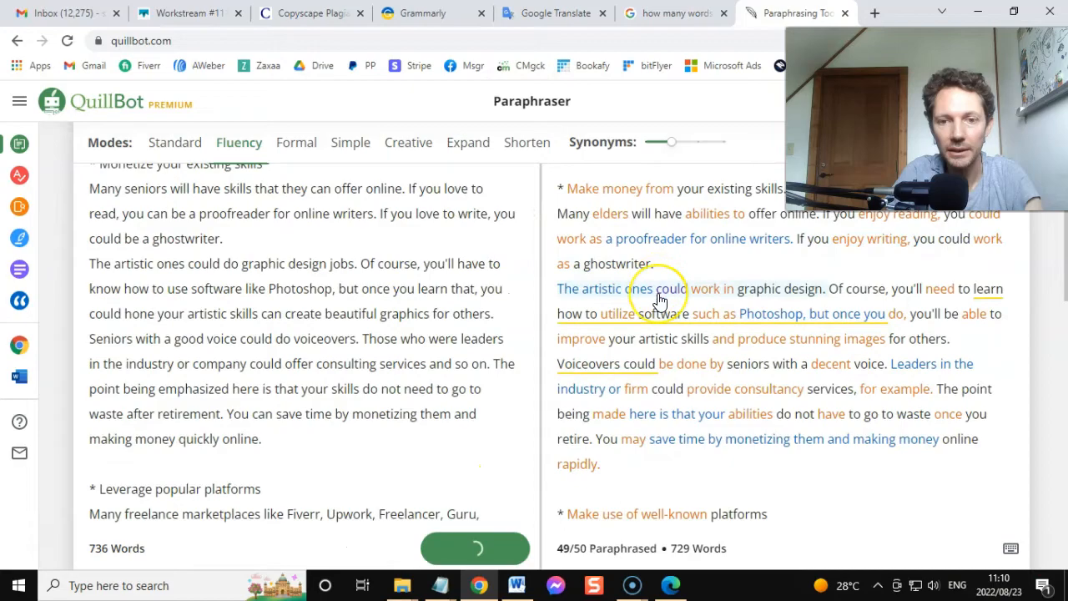
scroll(659, 294, "down", 15)
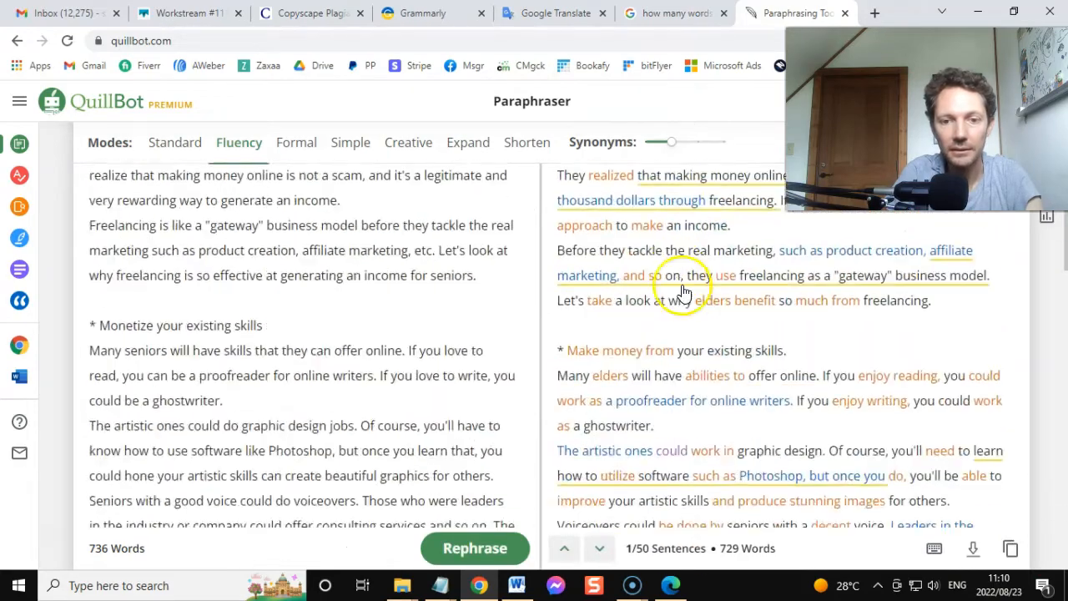
scroll(717, 292, "down", 10)
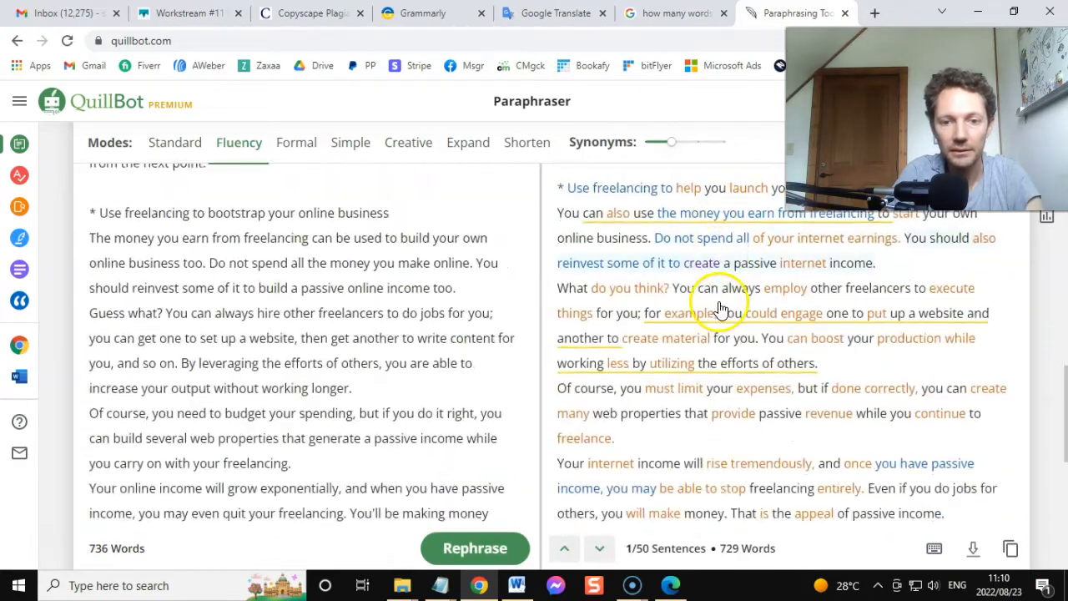
scroll(678, 317, "up", 2)
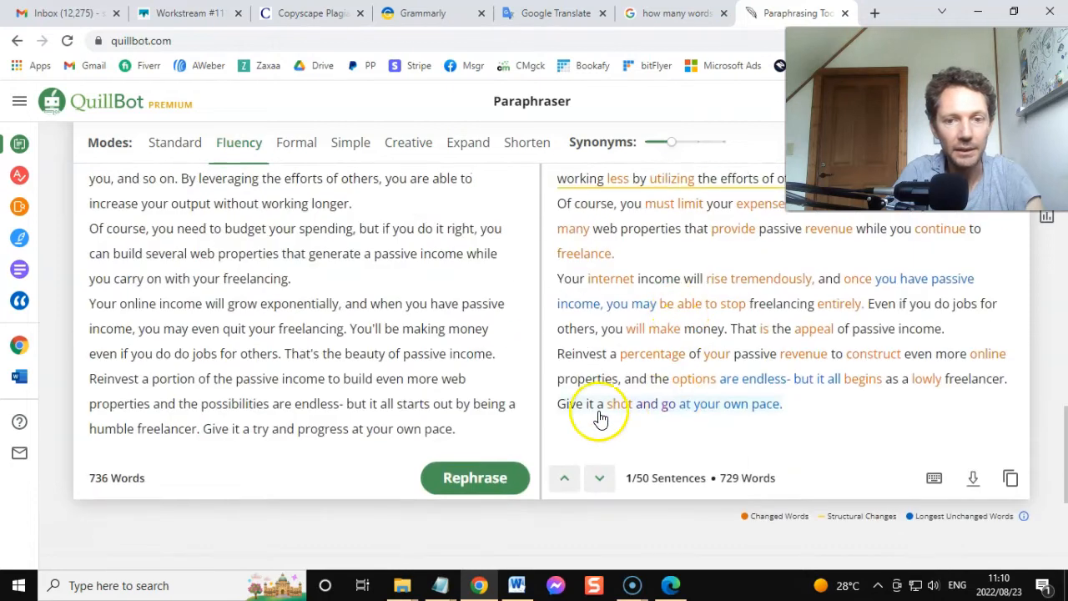
mouse_move(91, 479)
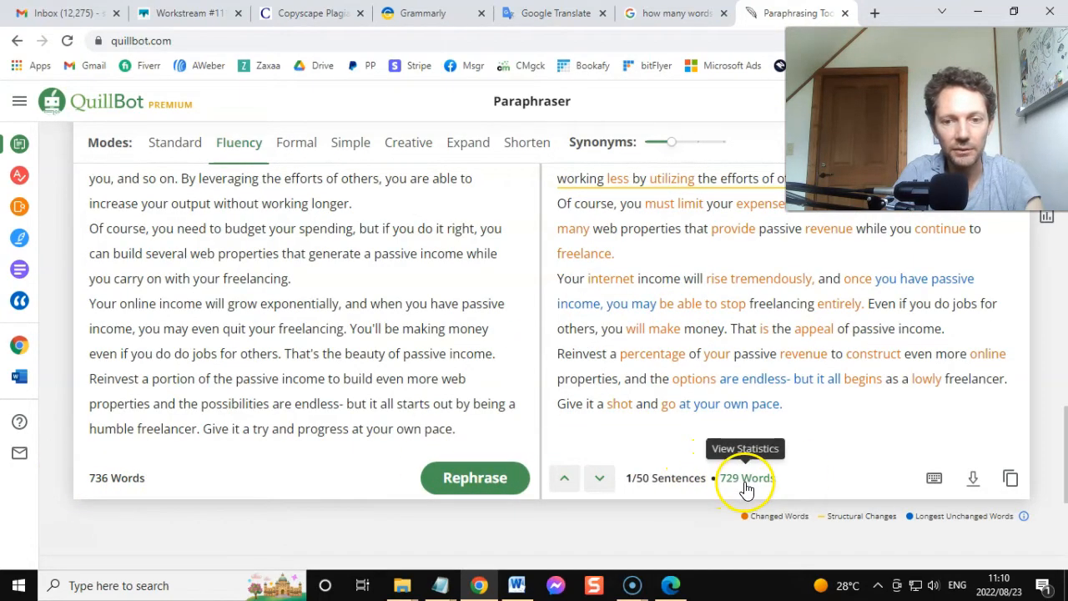
Copy the paraphrased article and paste it into the Grammarly document in place of the earlier text
left_click(1012, 484)
left_click(418, 14)
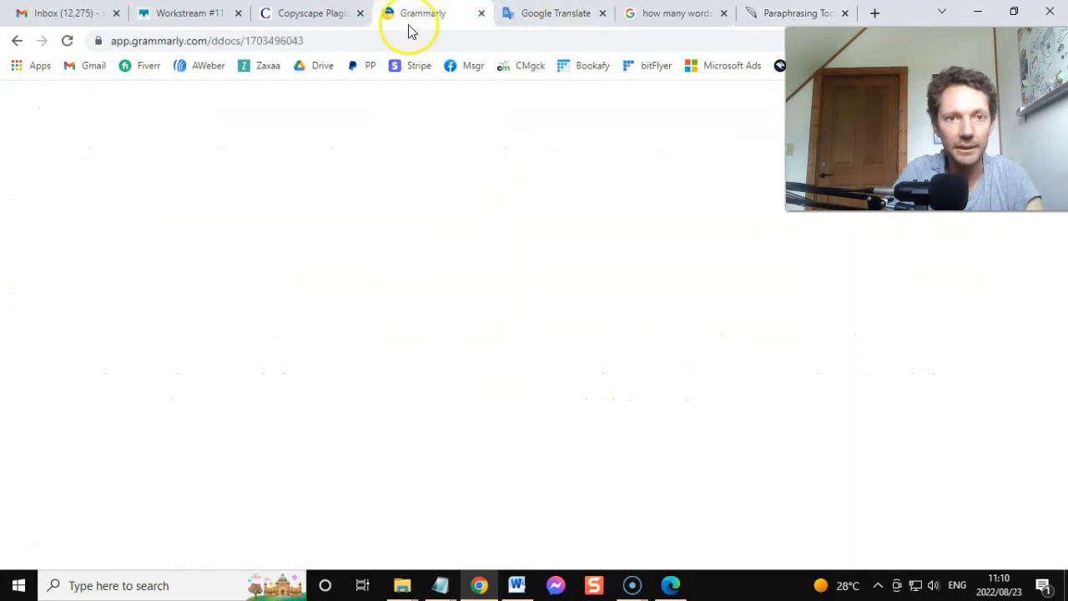
scroll(265, 213, "up", 3)
scroll(265, 213, "up", 1)
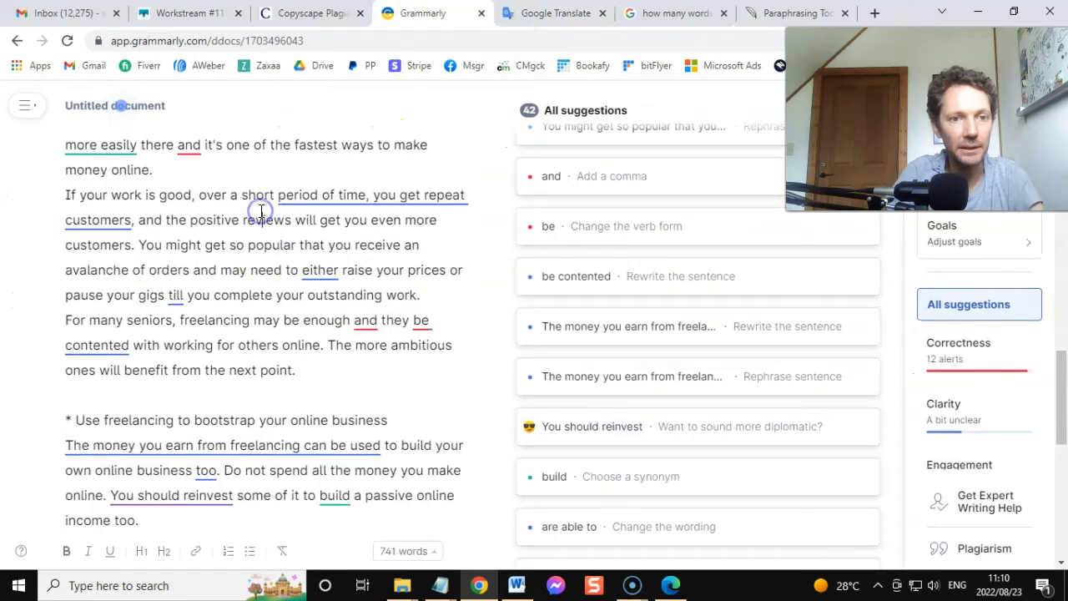
key("ctrl+a")
key("ctrl+v")
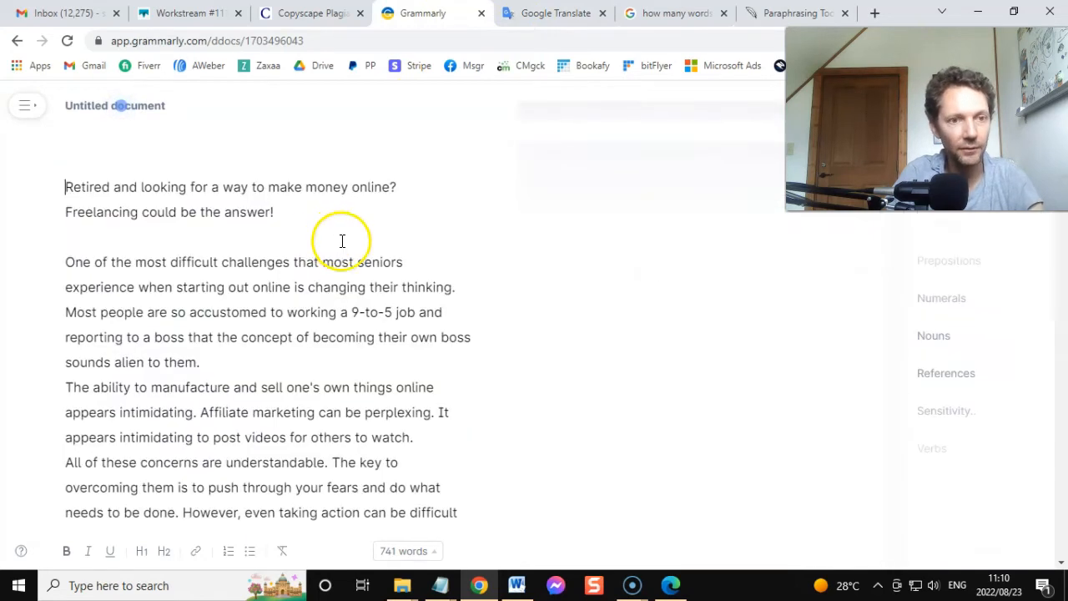
Look over the paraphrased article's suggestions, run Grammarly's plagiarism check and examine the flagged passage
scroll(325, 234, "down", 1)
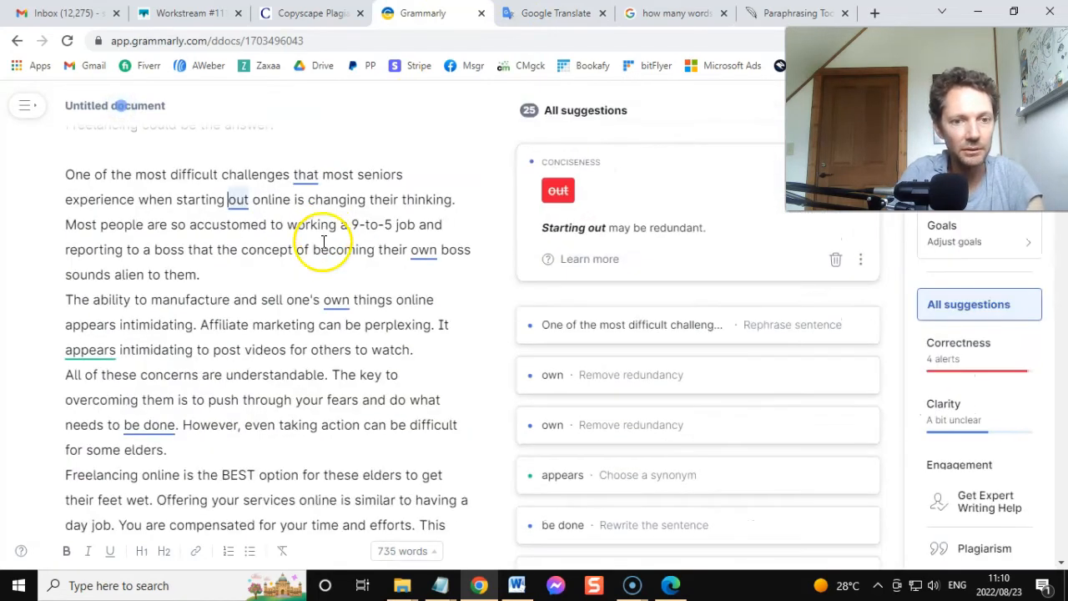
scroll(328, 251, "down", 5)
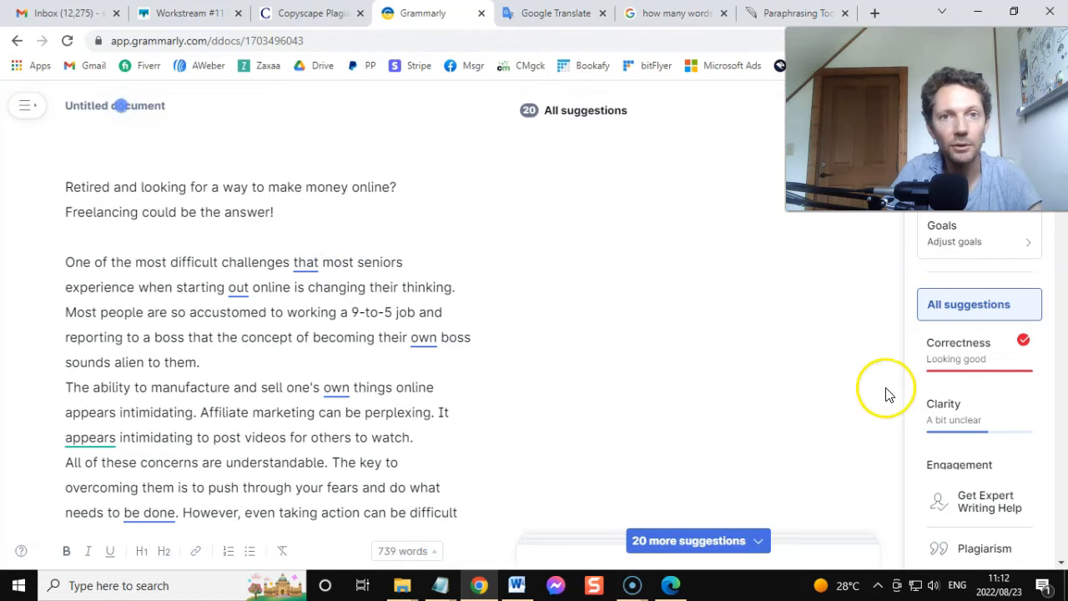
left_click(984, 554)
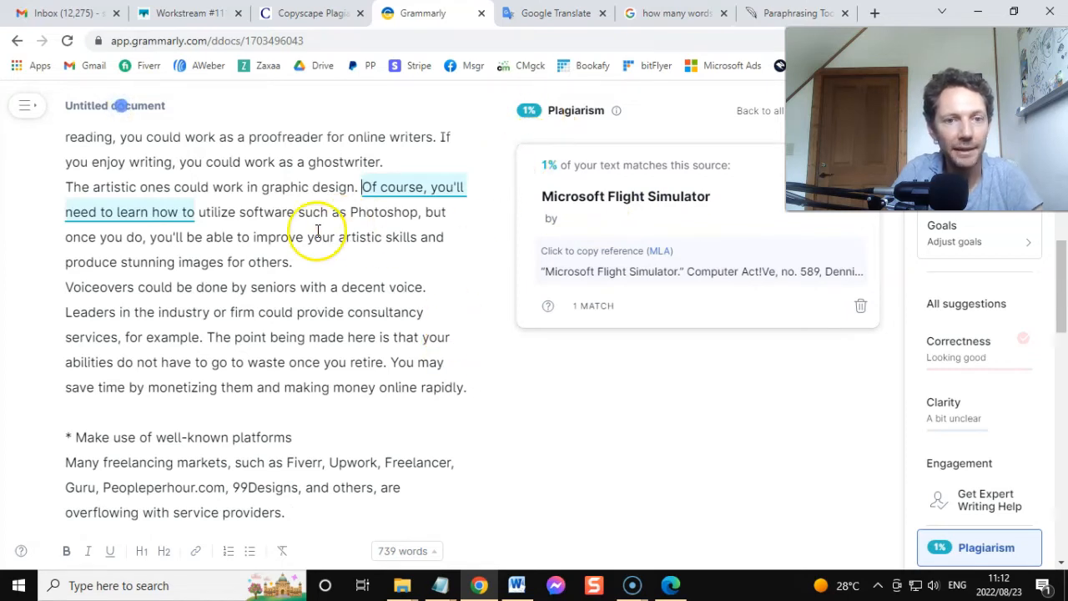
scroll(303, 267, "up", 1)
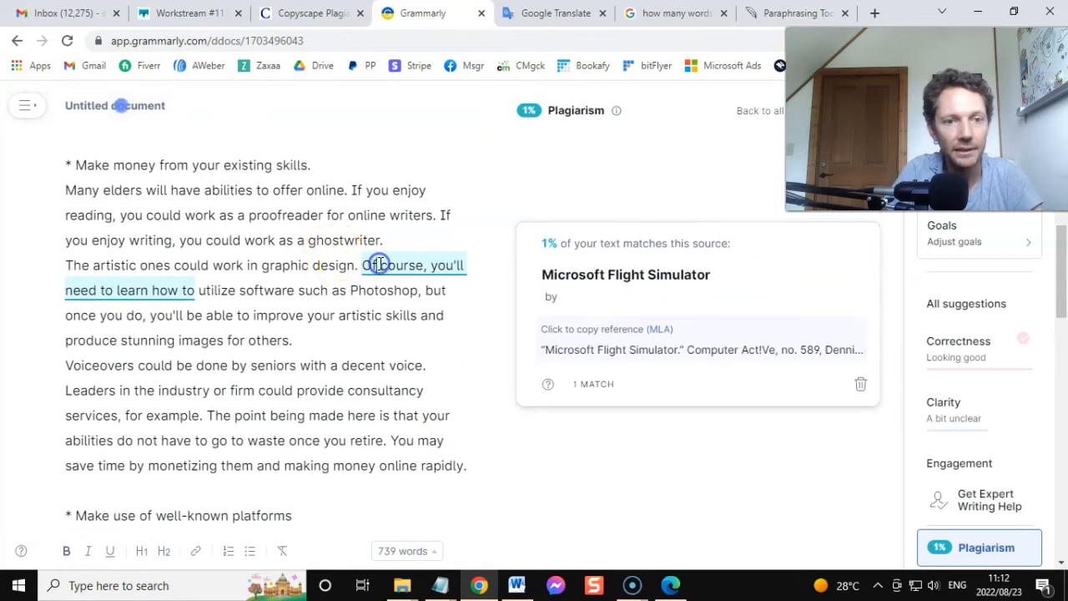
left_click_drag(362, 266, 195, 291)
left_click(180, 290)
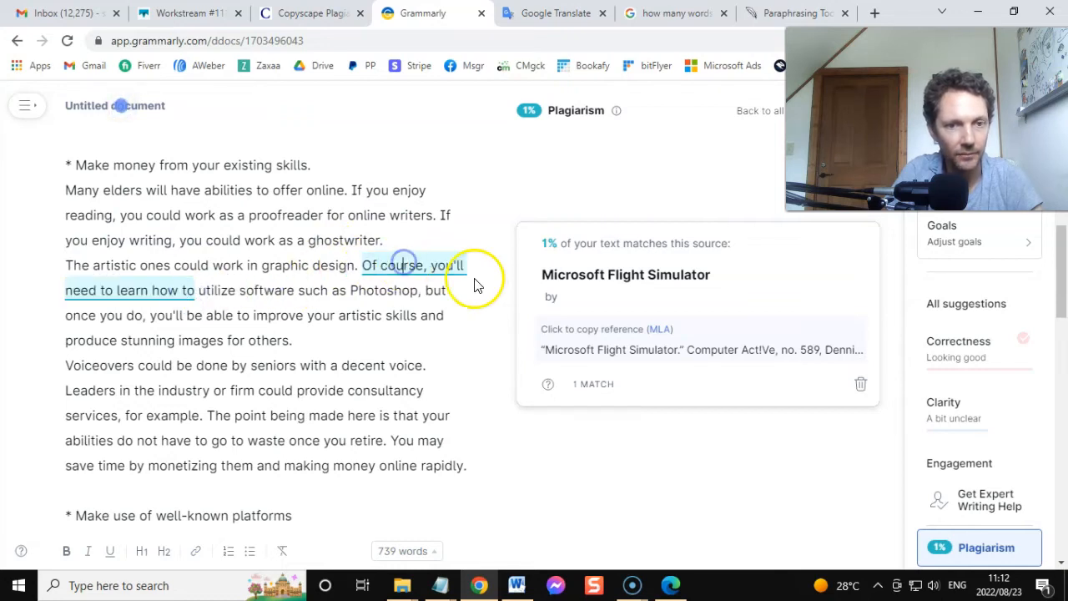
Copy the whole paraphrased article into Copyscape in place of the earlier text and run a Premium Search
key("ctrl+a")
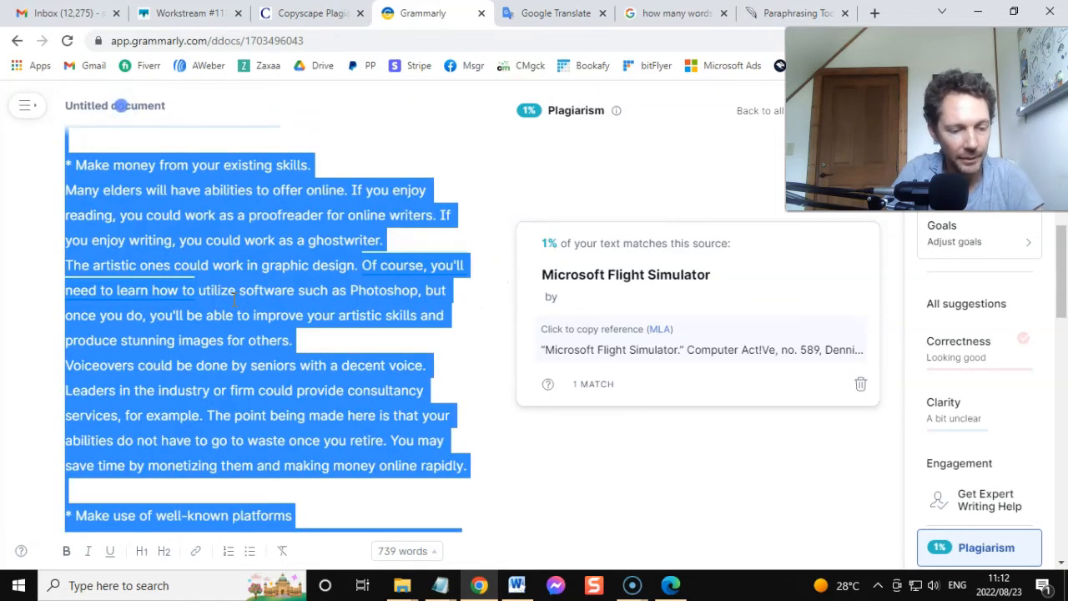
left_click(305, 12)
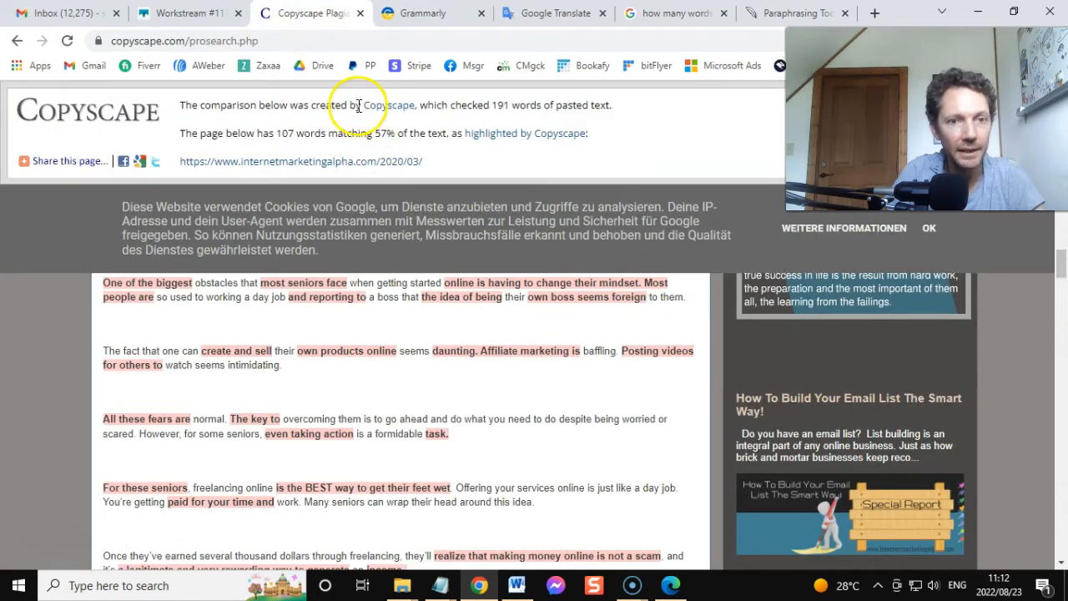
left_click(17, 40)
scroll(418, 142, "up", 5)
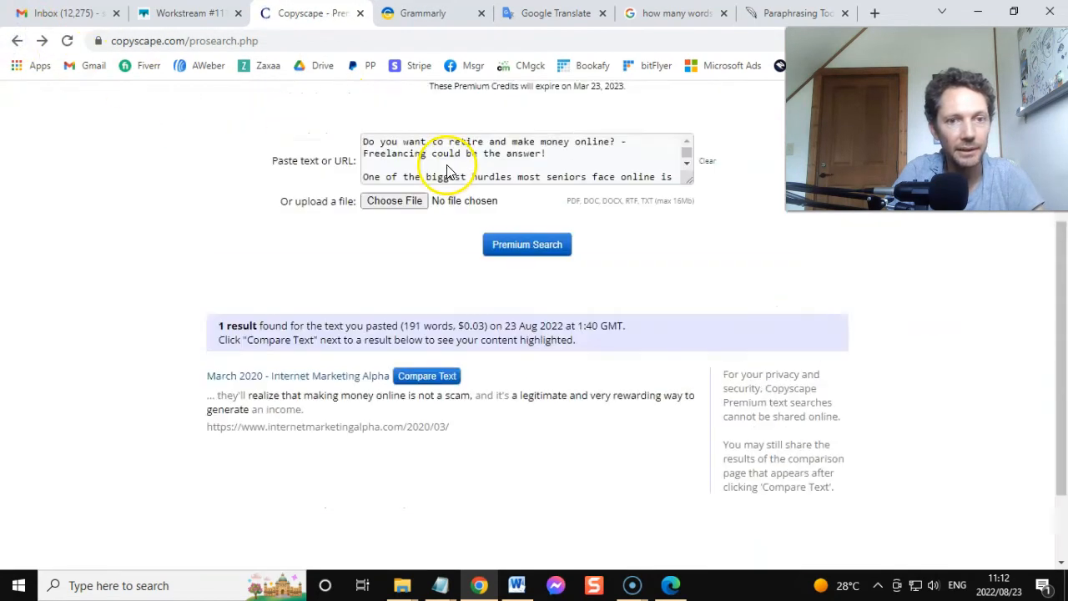
left_click(436, 370)
key("ctrl+a")
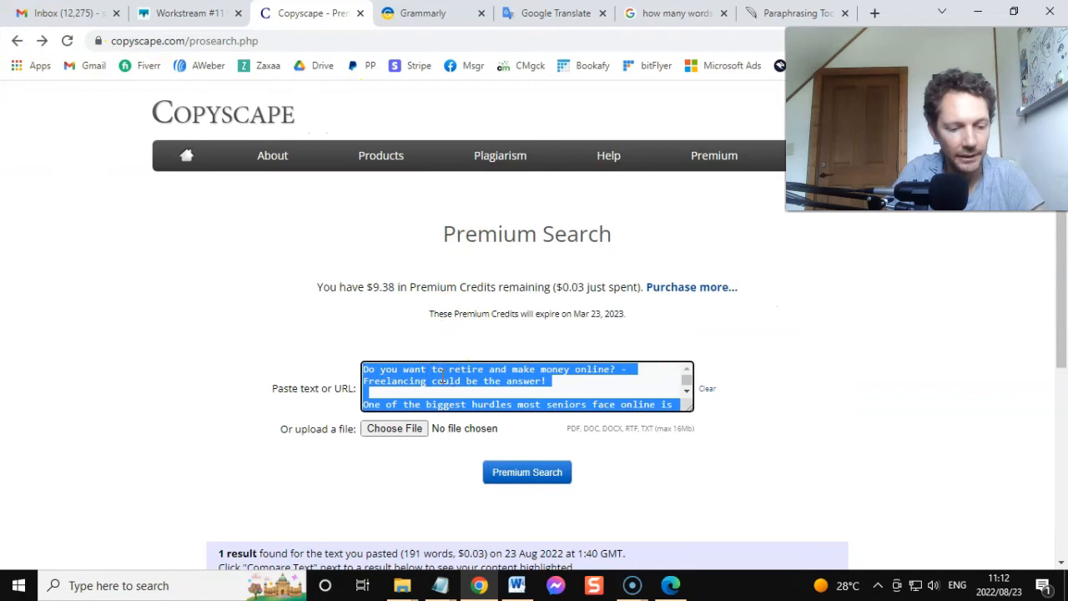
key("ctrl+v")
left_click(649, 377)
left_click(526, 472)
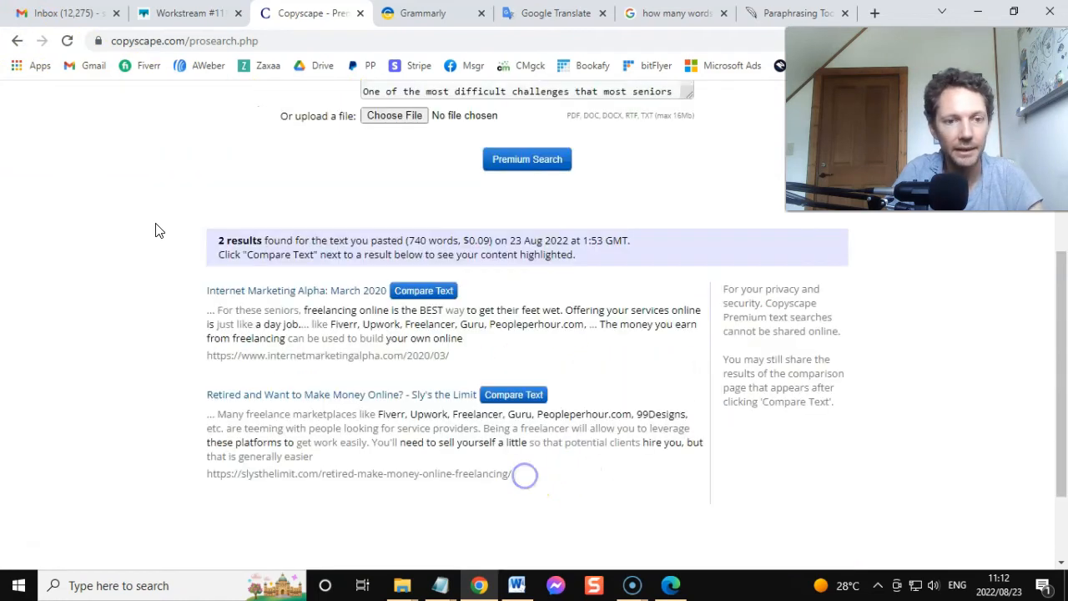
Compare the paraphrased article with the matching Internet Marketing Alpha and Sly's the Limit pages, then return to the search results
left_click(432, 292)
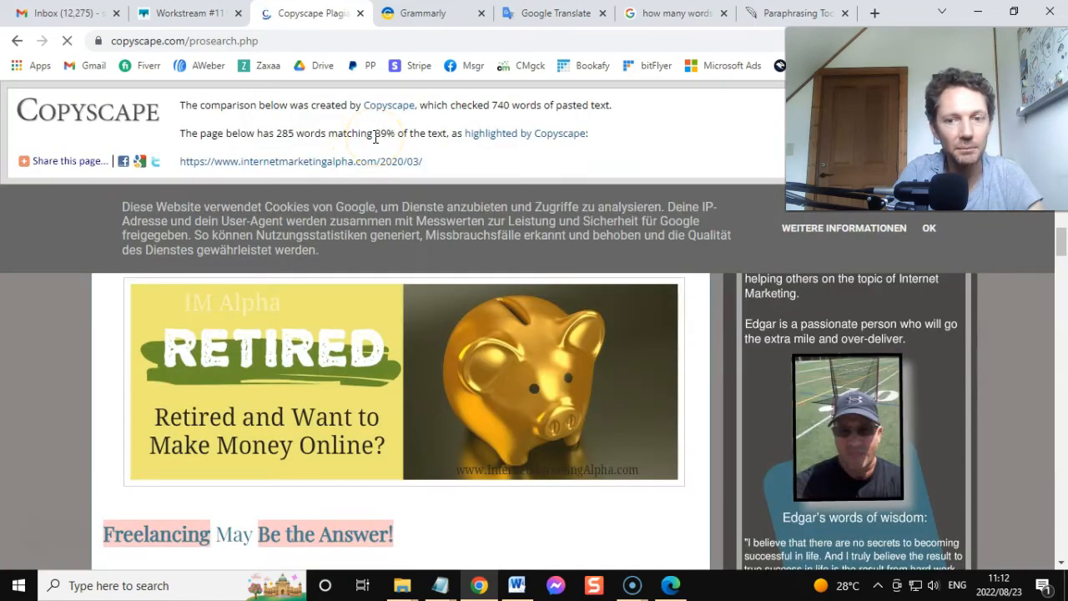
scroll(323, 376, "down", 10)
scroll(323, 376, "down", 5)
key("alt+Left")
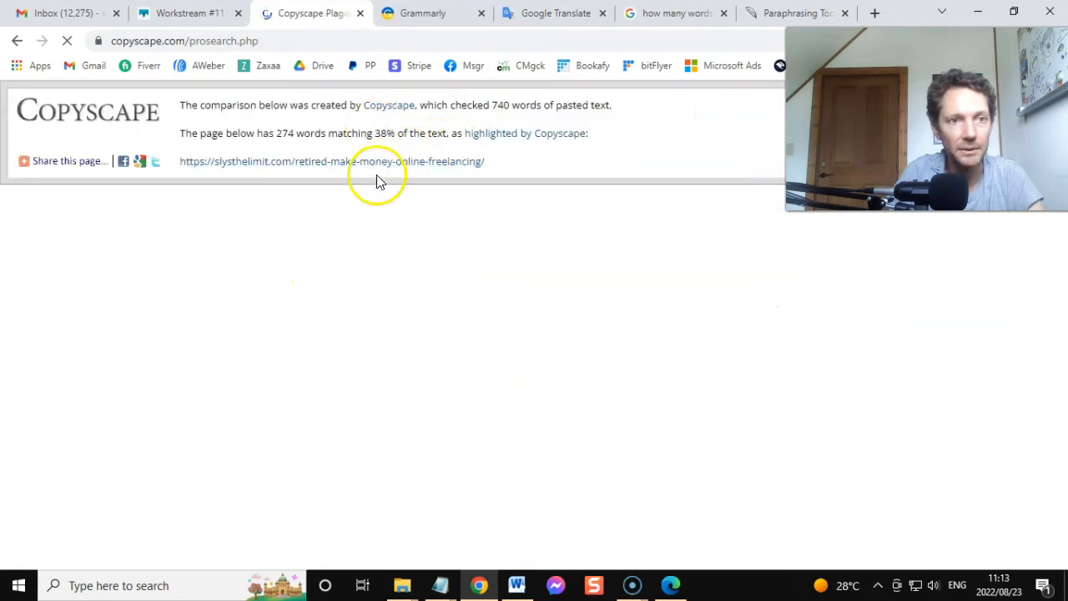
key("alt+Left")
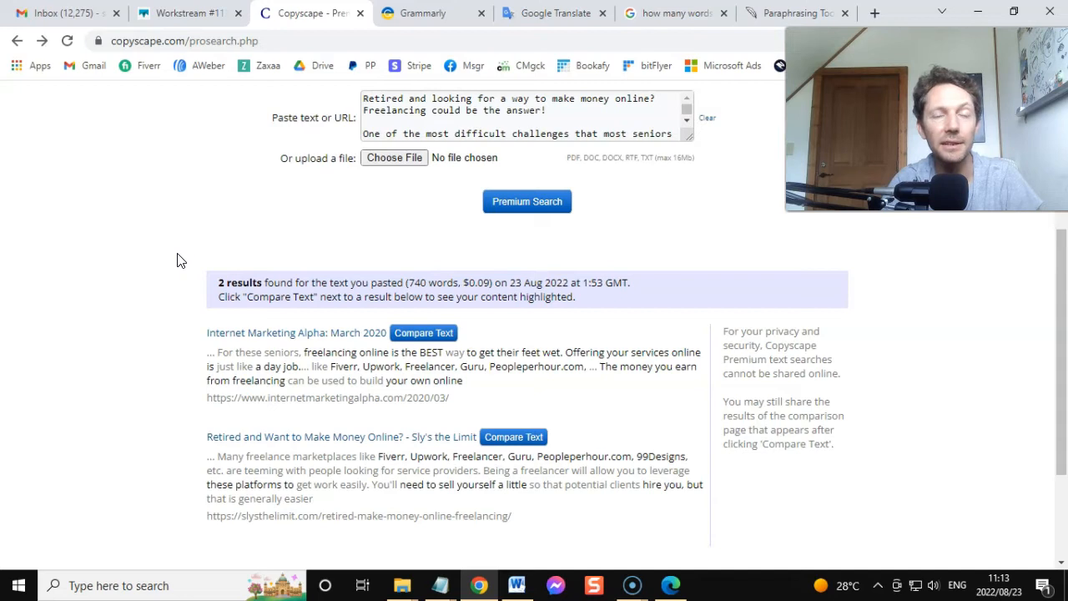
left_click(256, 227)
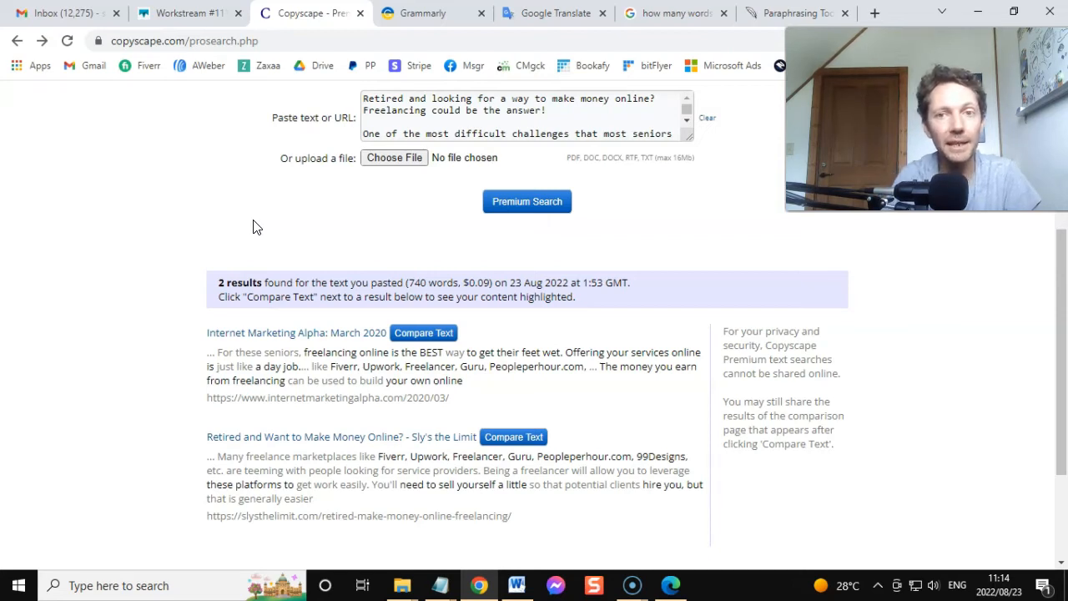
Switch back to QuillBot's paraphraser with the article and its Fluency rewording
left_click(791, 12)
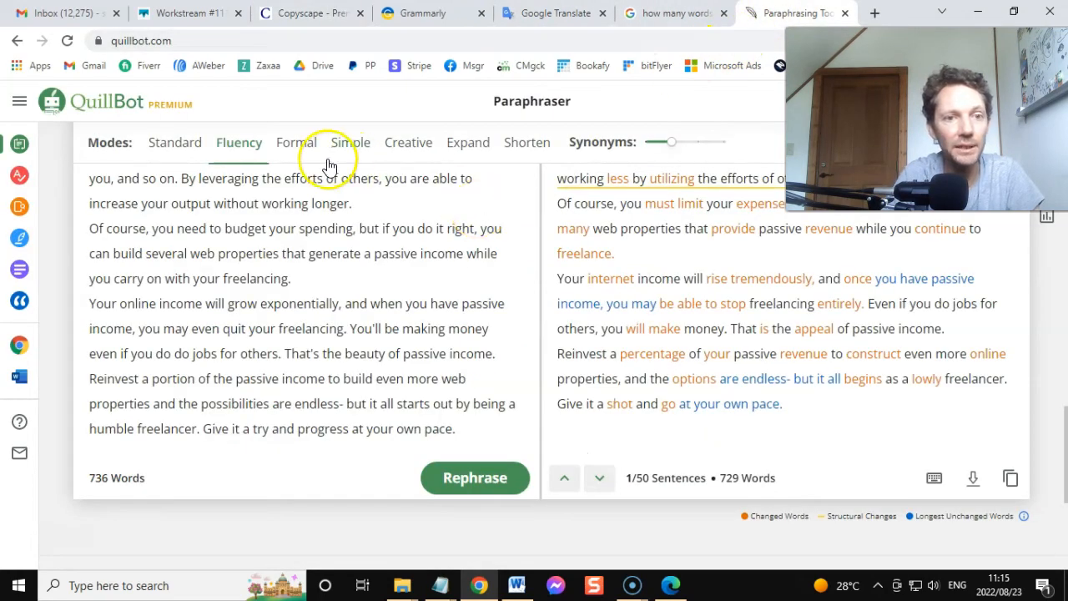